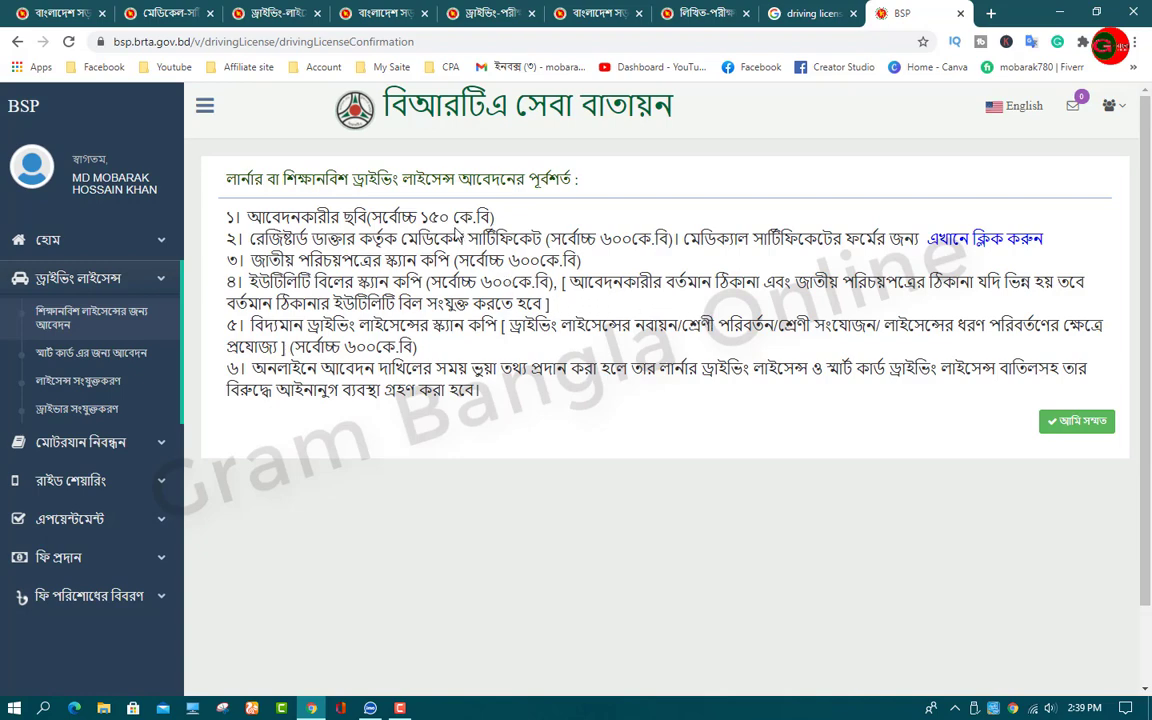
key(ctrl+t)
click(917, 67)
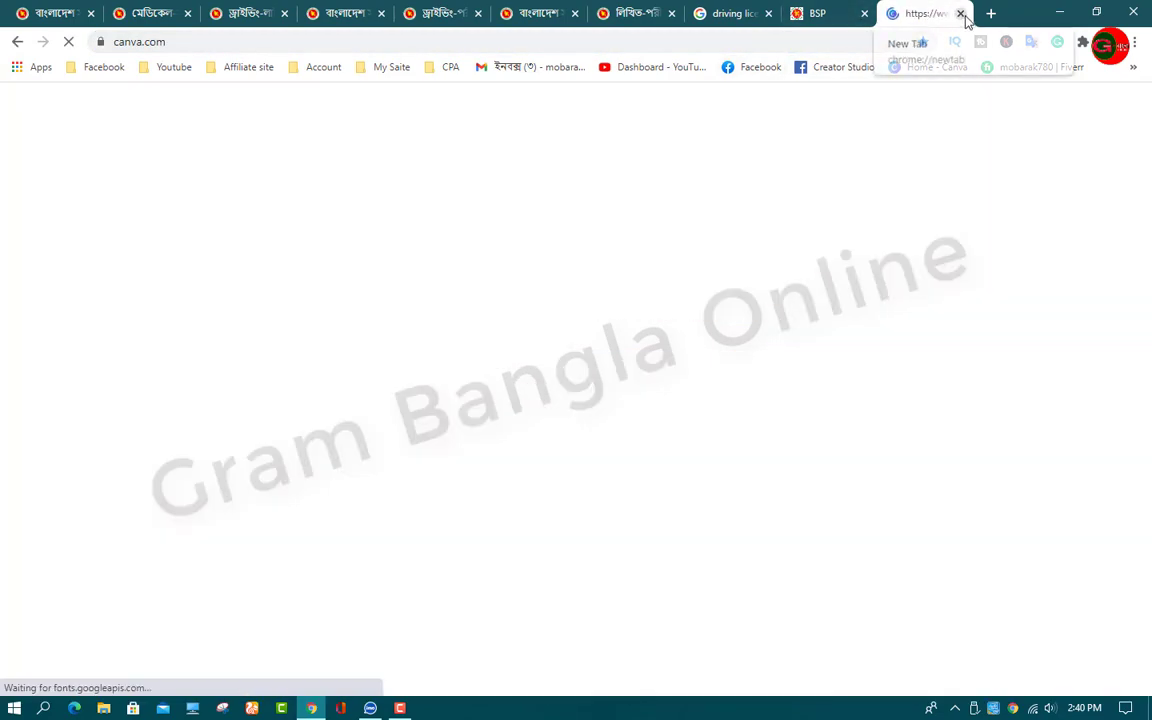
click(961, 14)
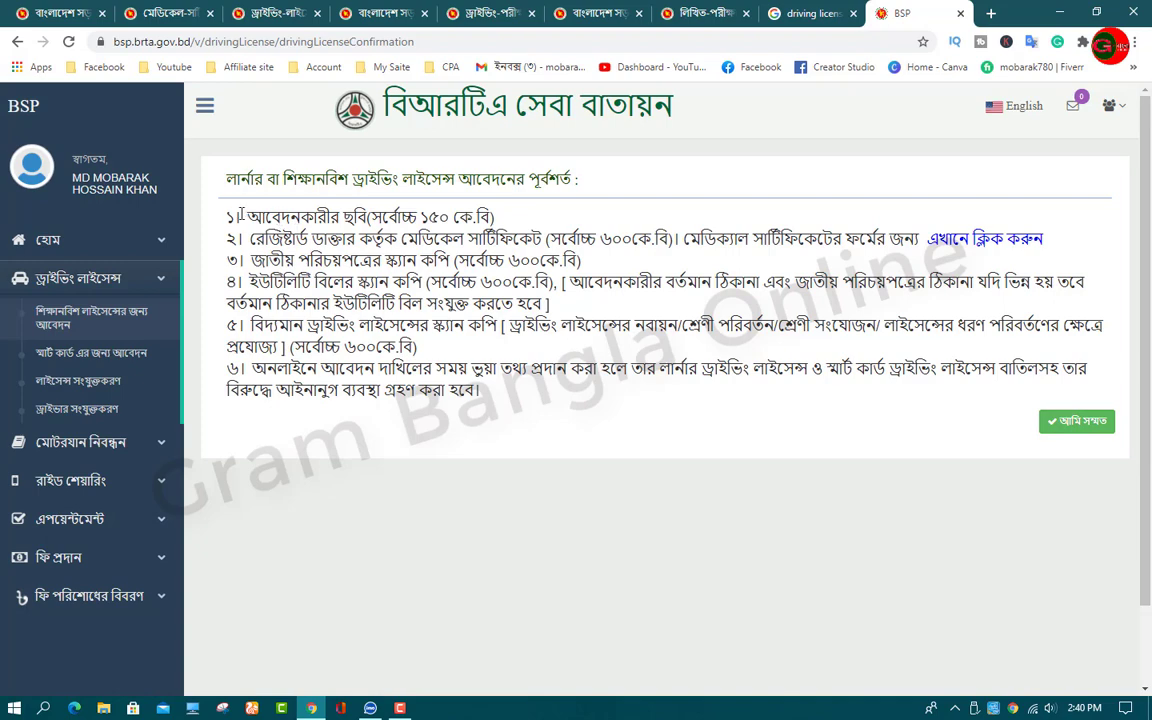
drag(240, 216, 482, 390)
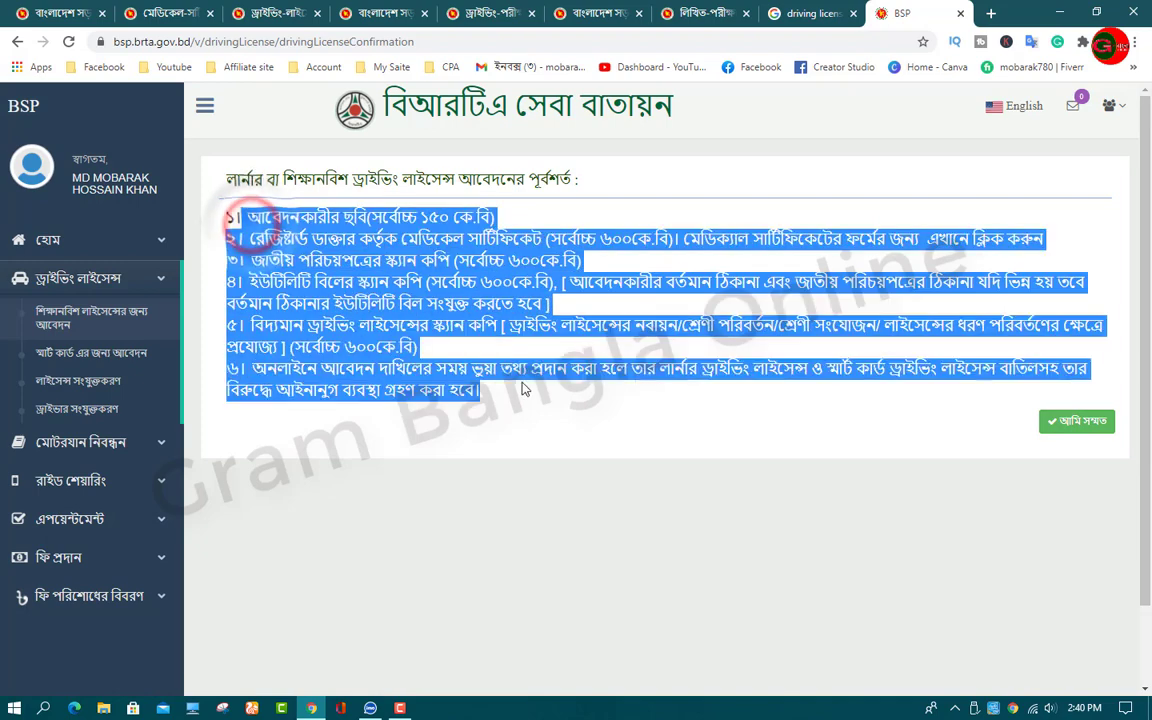
Step: Accept the conditions with আমি সম্মত and look over the blank application form
click(1075, 421)
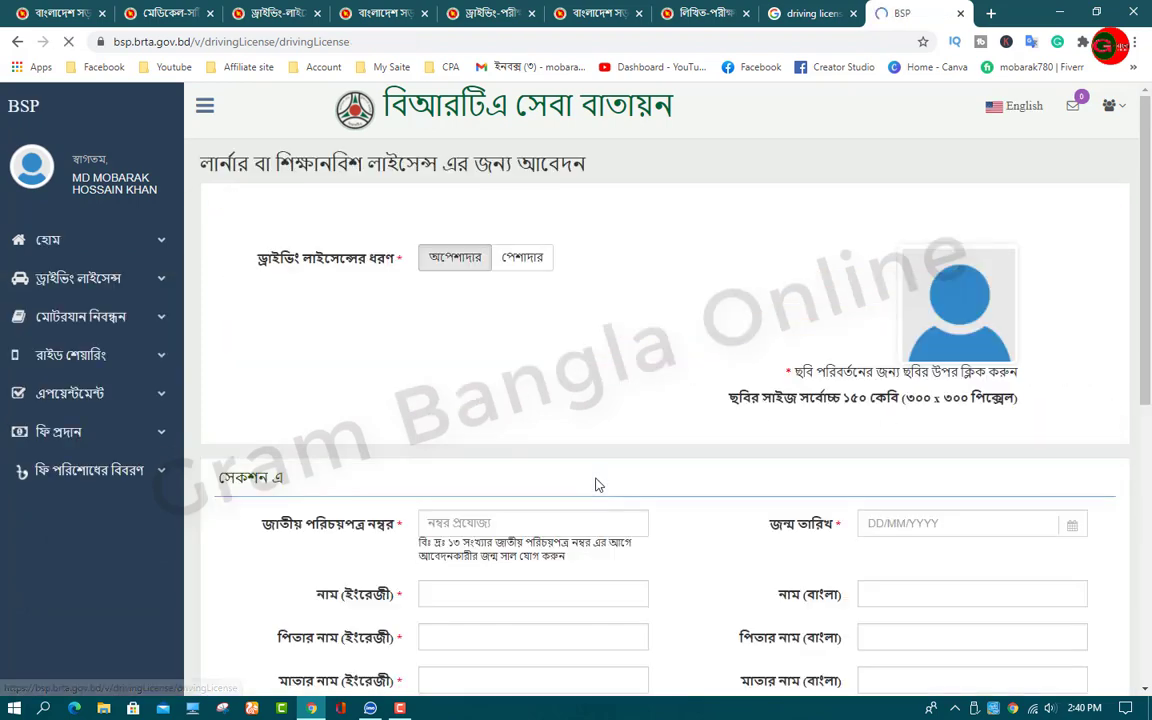
scroll(589, 412, down, 2)
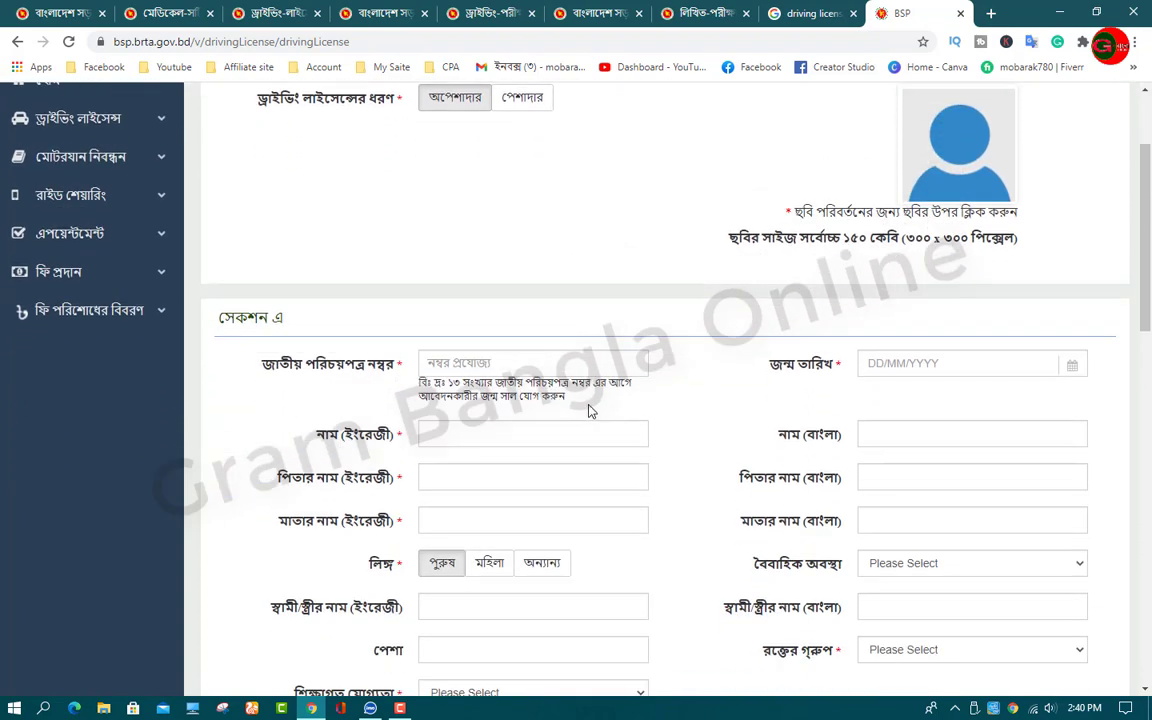
scroll(589, 411, up, 2)
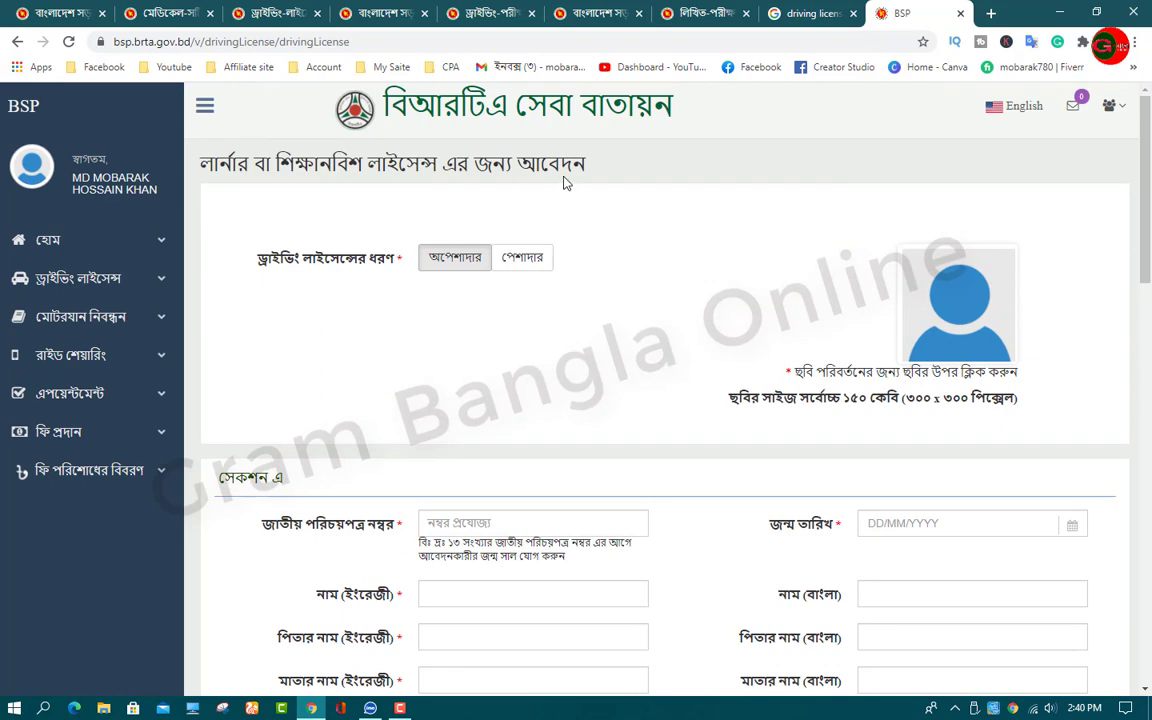
scroll(463, 234, down, 1)
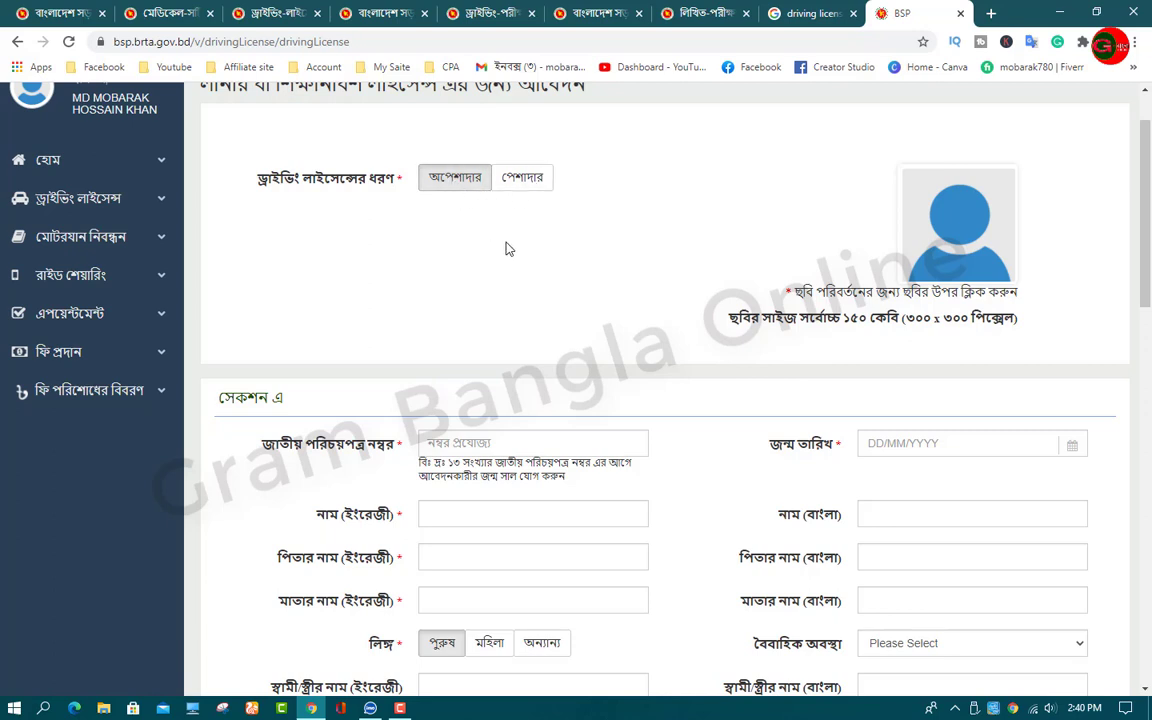
scroll(510, 250, up, 1)
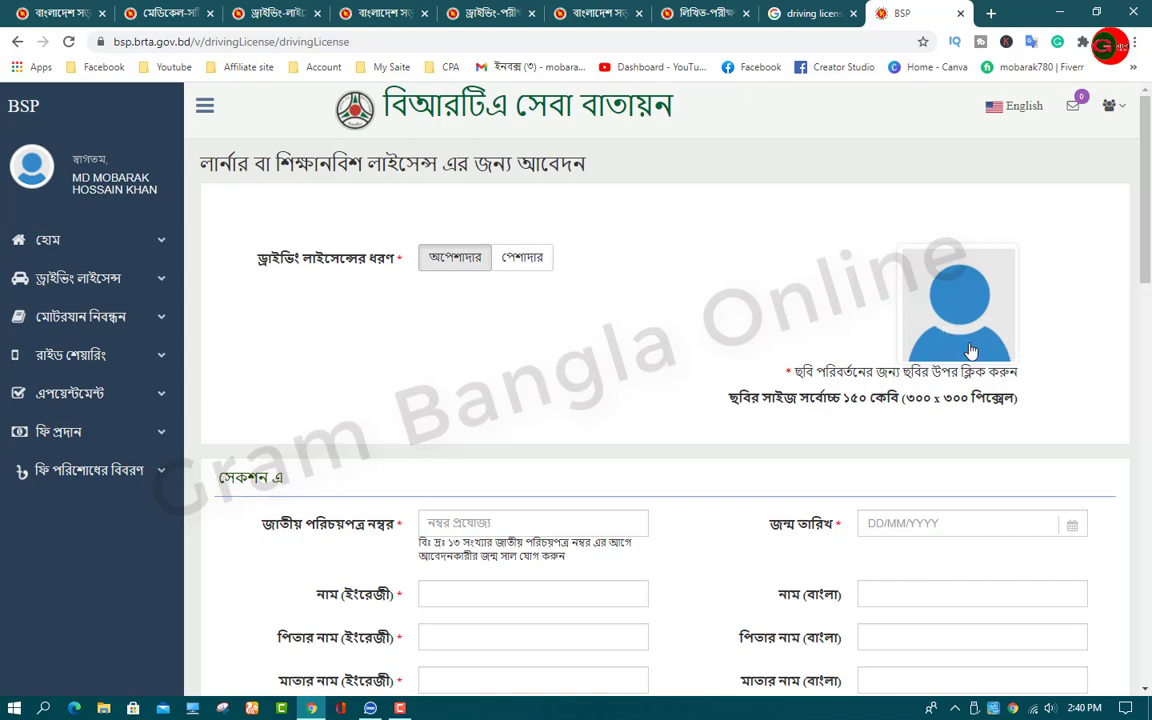
Step: Start a photo upload from the placeholder, then cancel it, leaving no photo attached
click(956, 304)
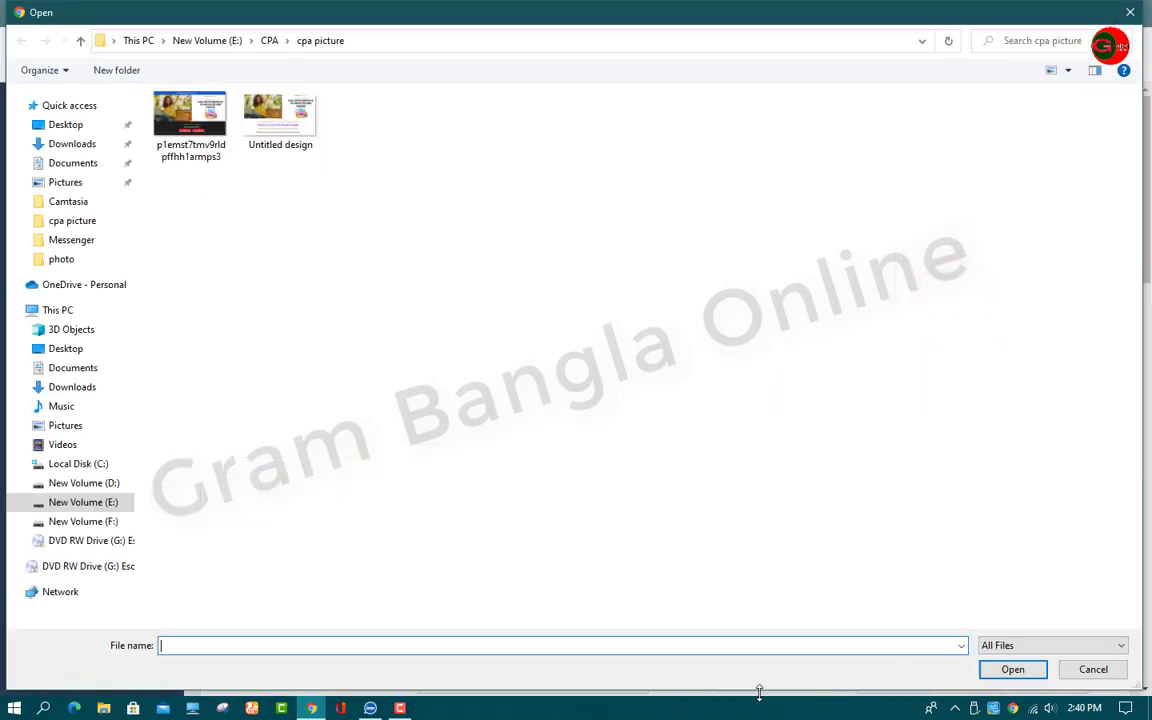
click(1130, 12)
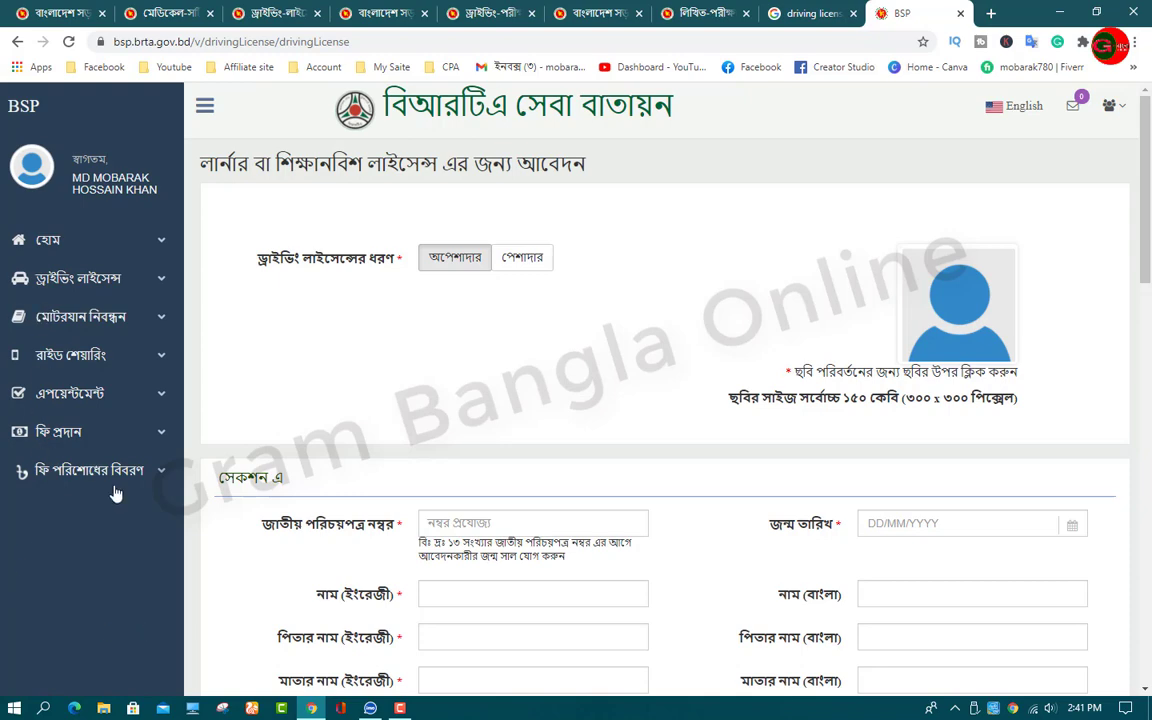
scroll(640, 265, down, 2)
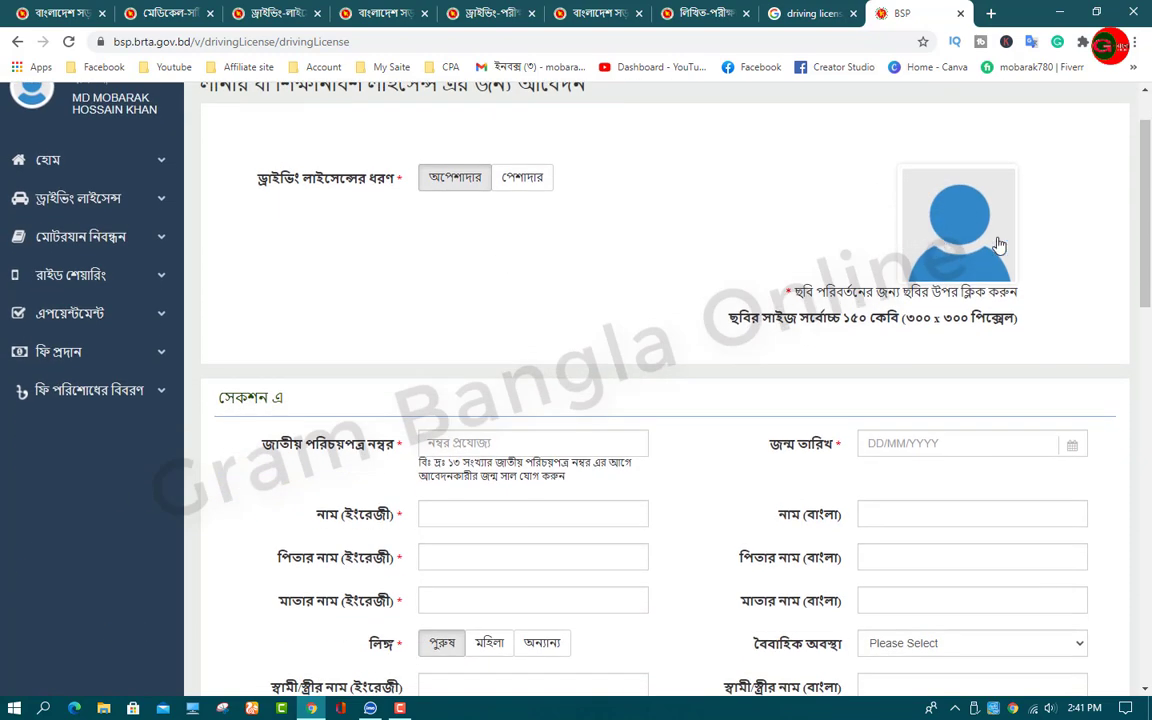
scroll(470, 292, up, 2)
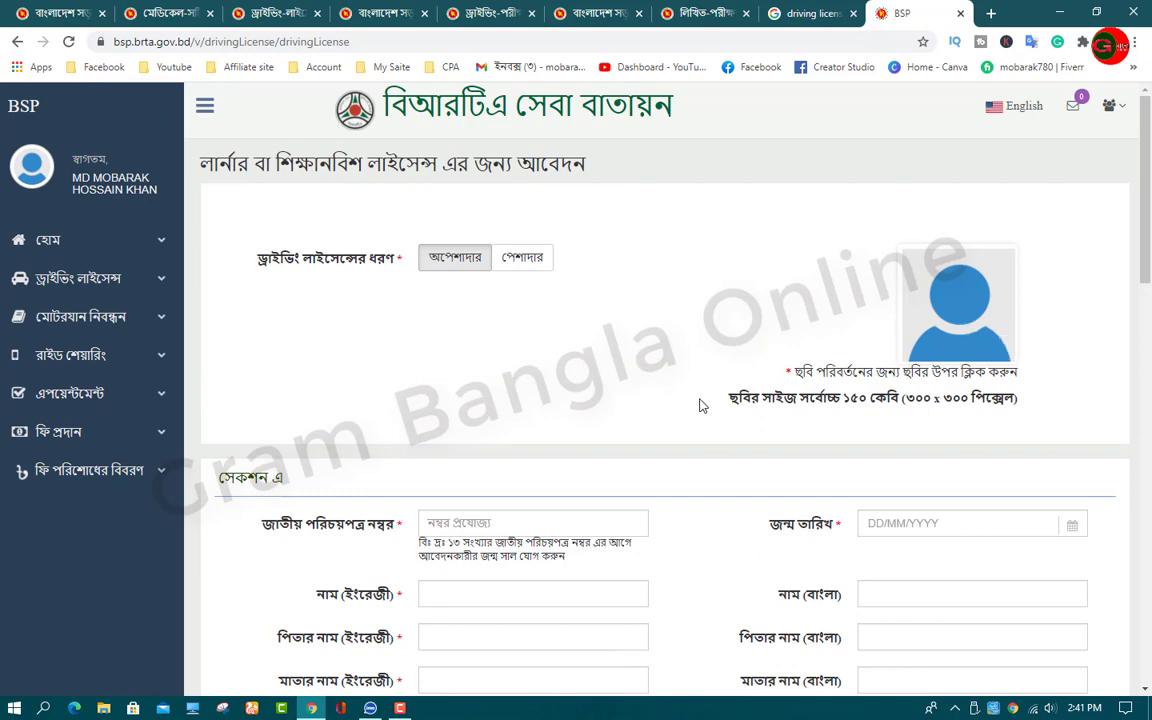
scroll(303, 360, down, 3)
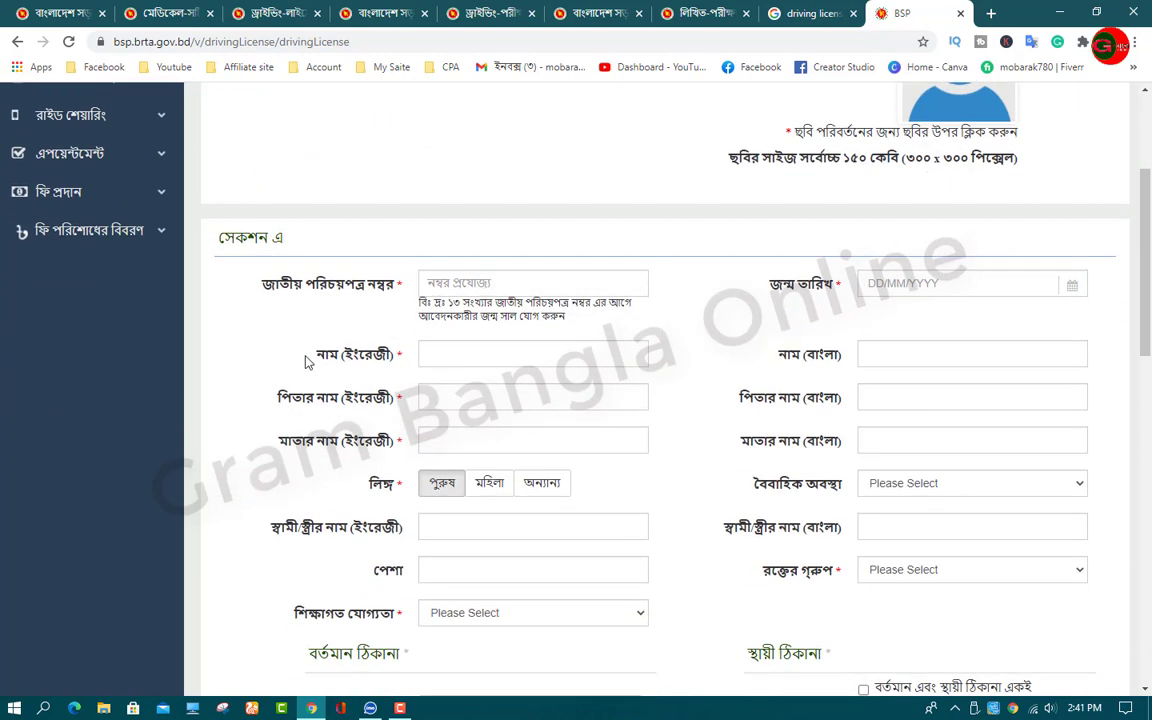
Step: Leave the national ID field and date-of-birth calendar empty, so no date is picked
click(469, 283)
click(893, 283)
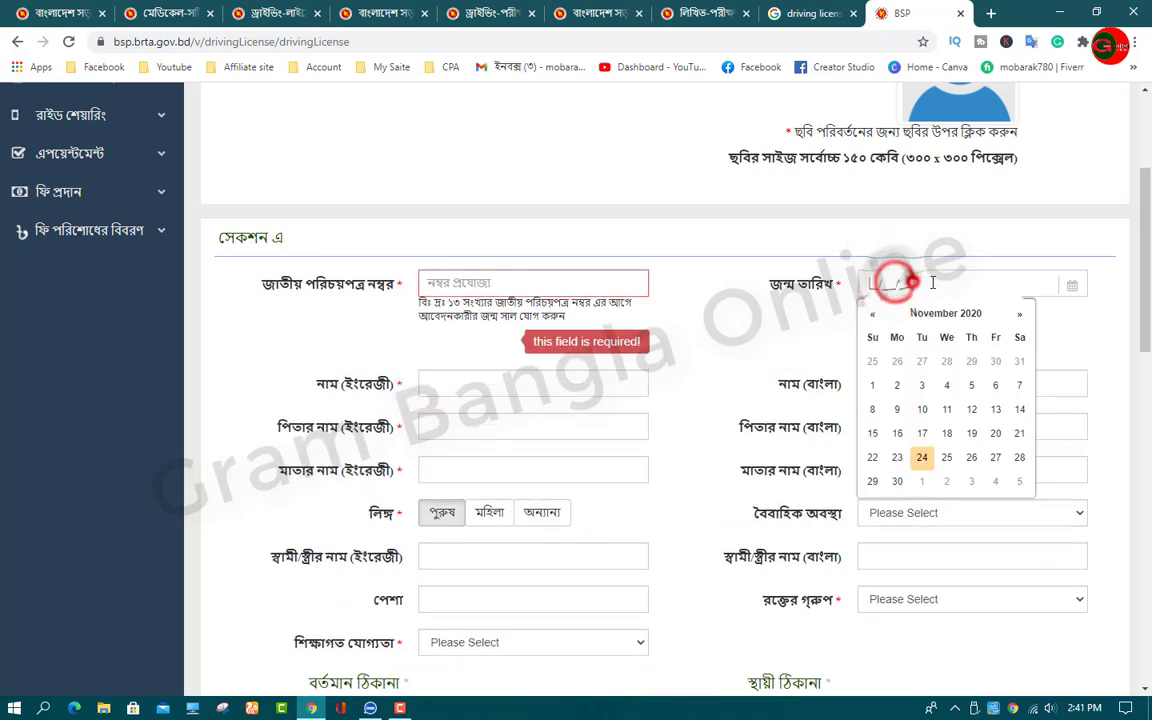
click(766, 318)
scroll(532, 340, down, 2)
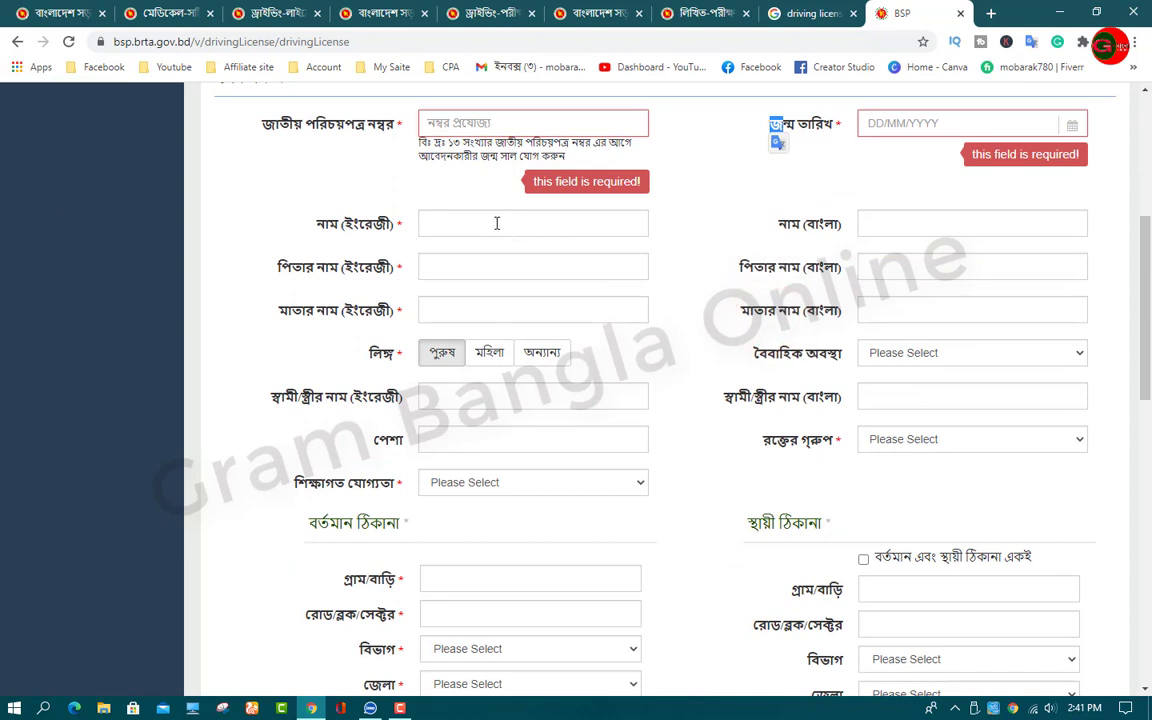
Step: Leave the applicant, father and mother name fields in English and Bangla blank
click(496, 223)
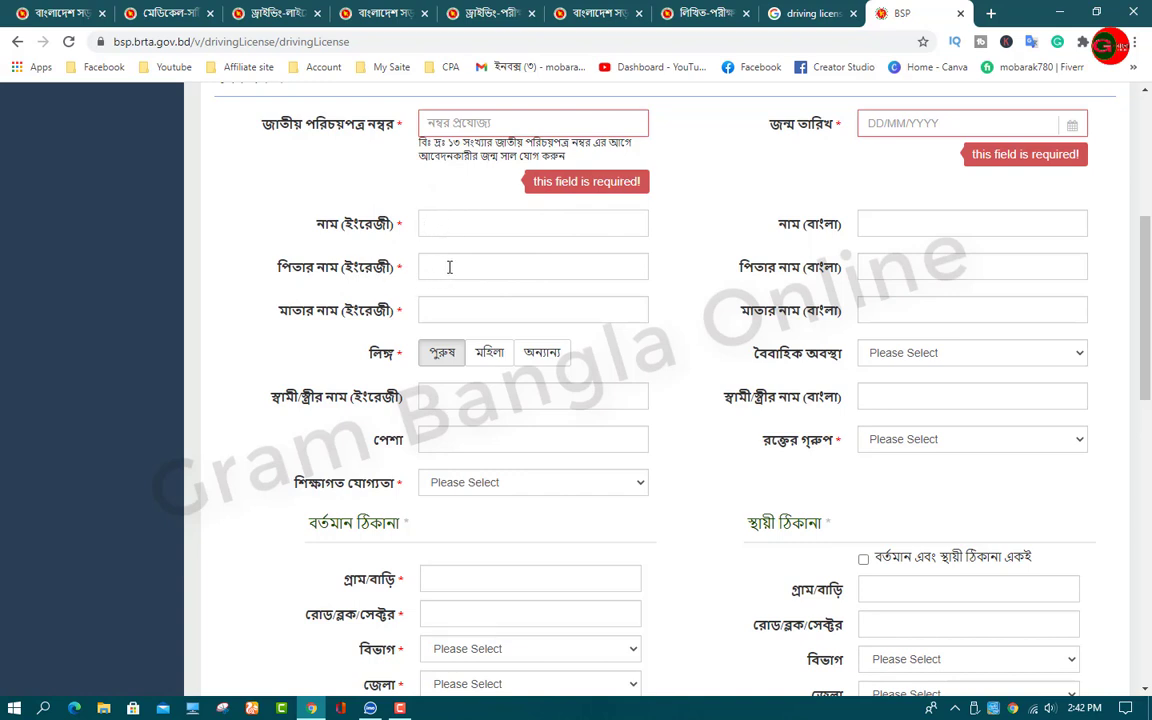
click(449, 267)
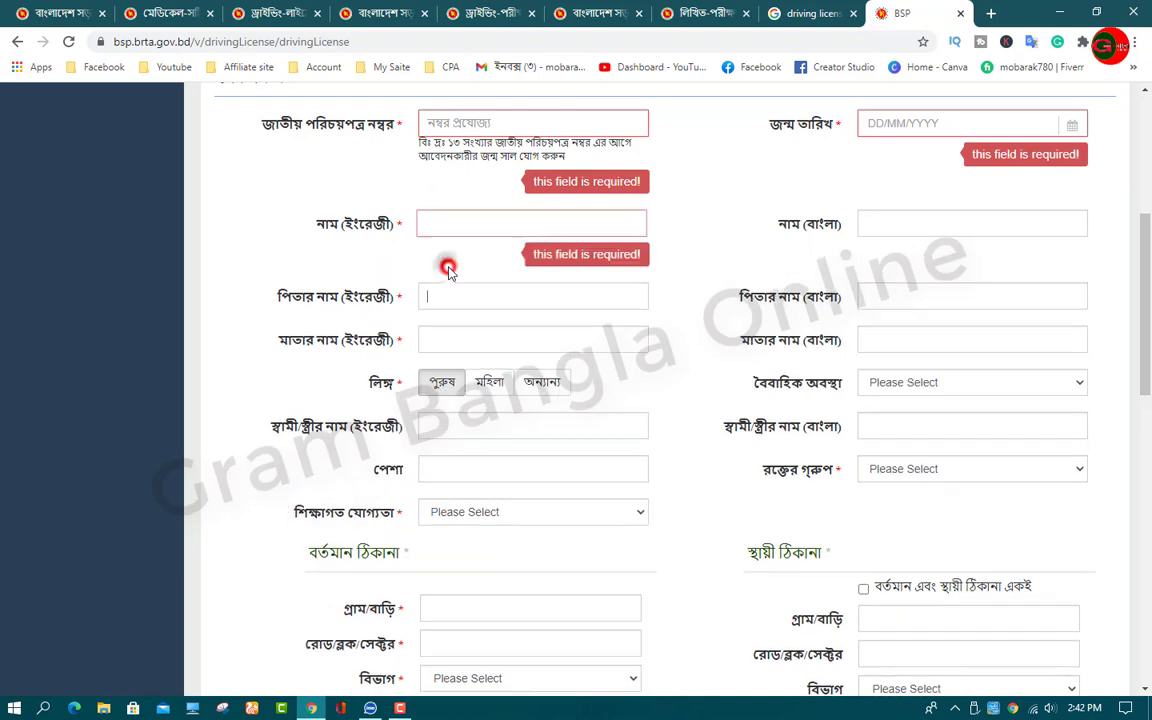
click(456, 343)
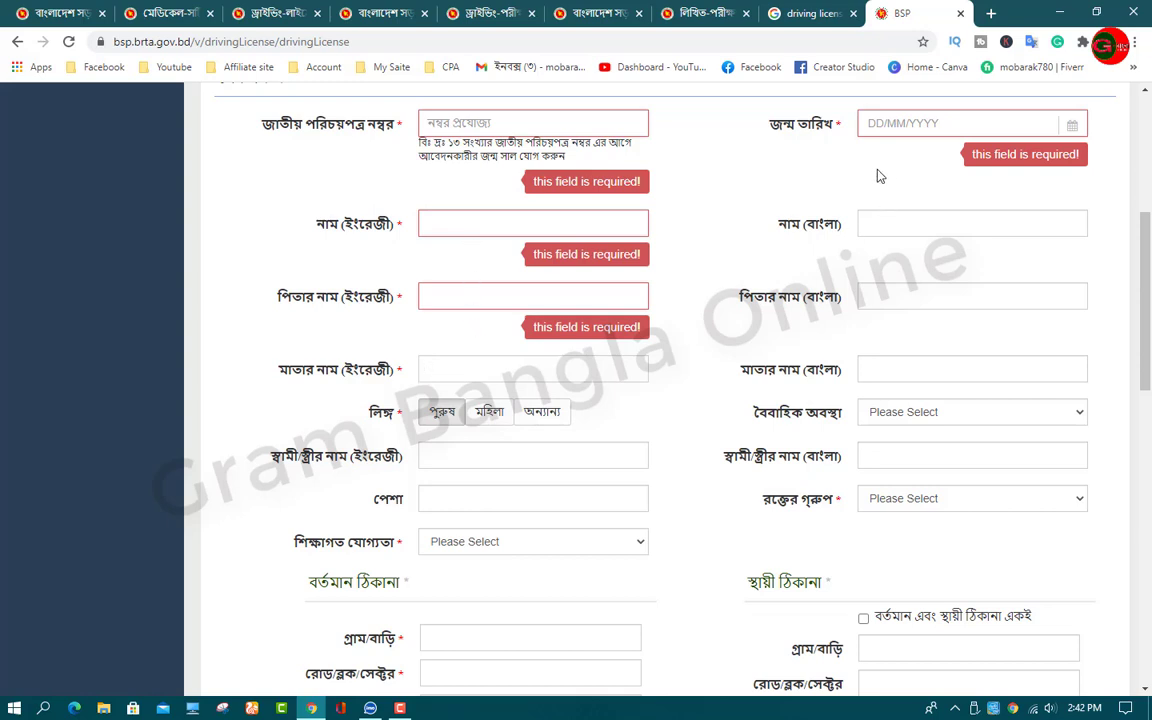
click(902, 222)
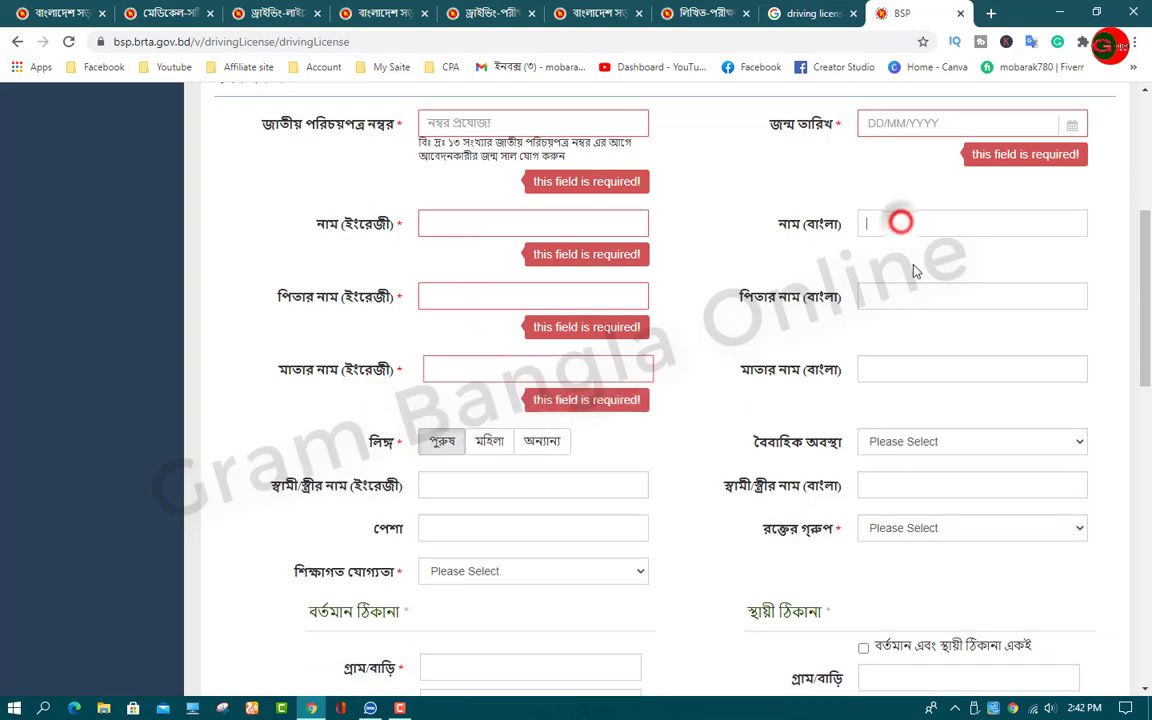
click(911, 298)
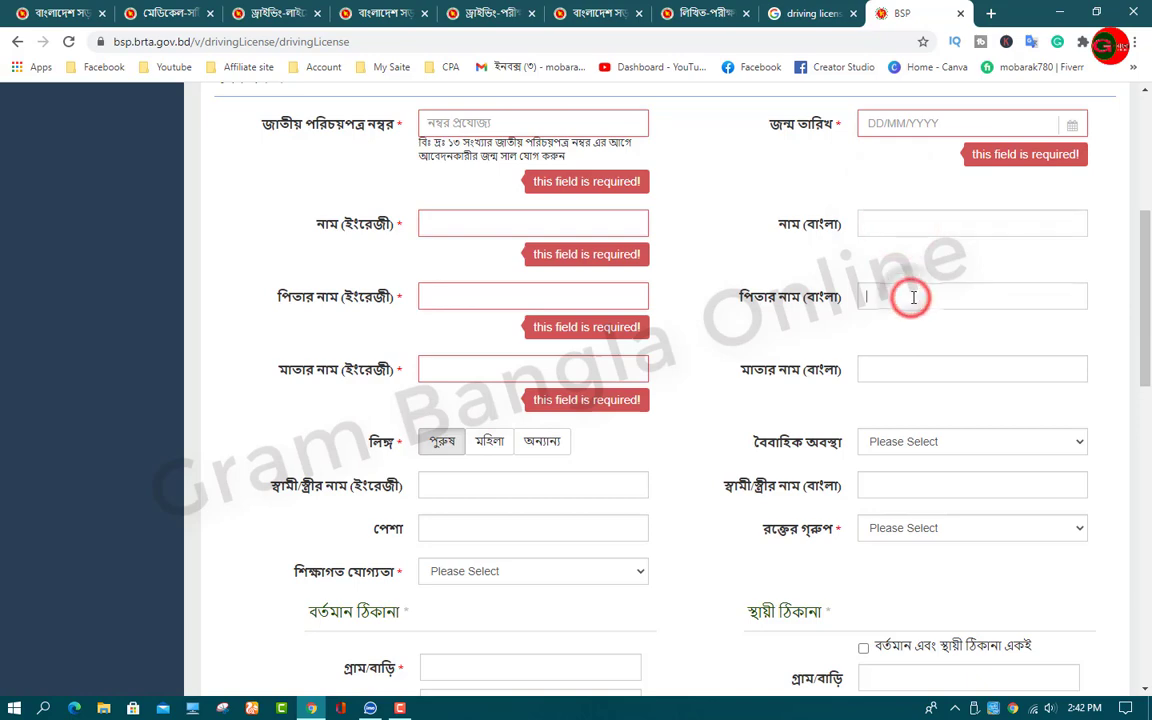
click(897, 362)
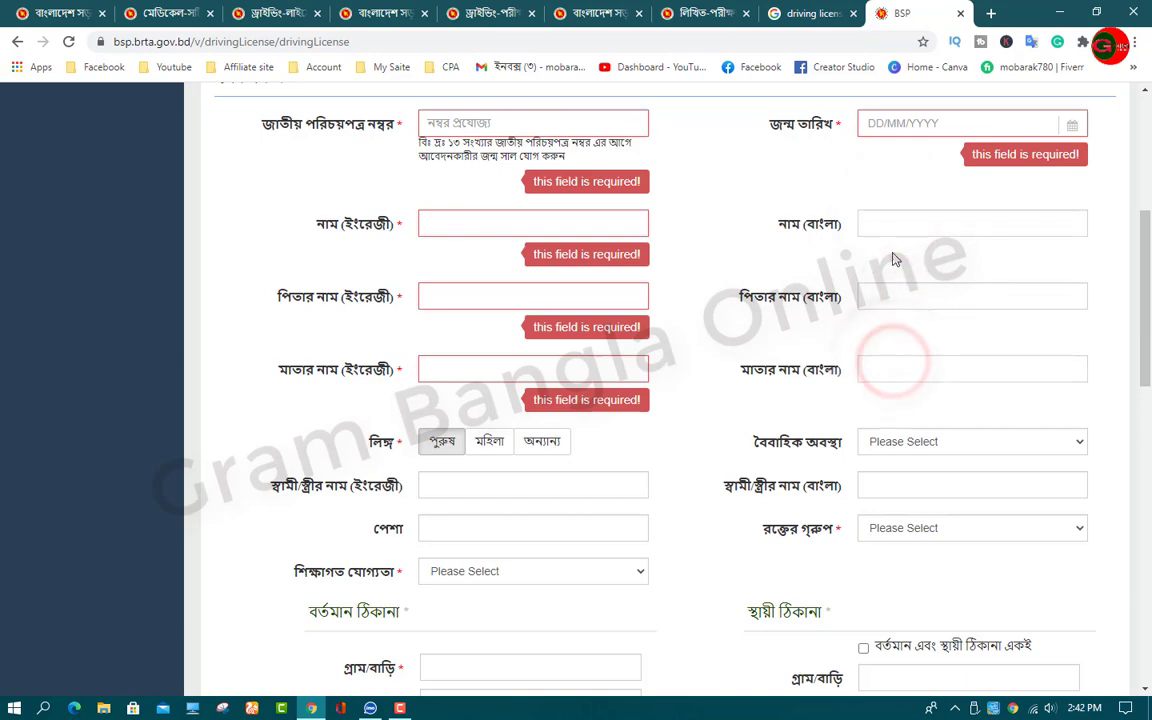
scroll(714, 329, down, 2)
scroll(650, 316, down, 1)
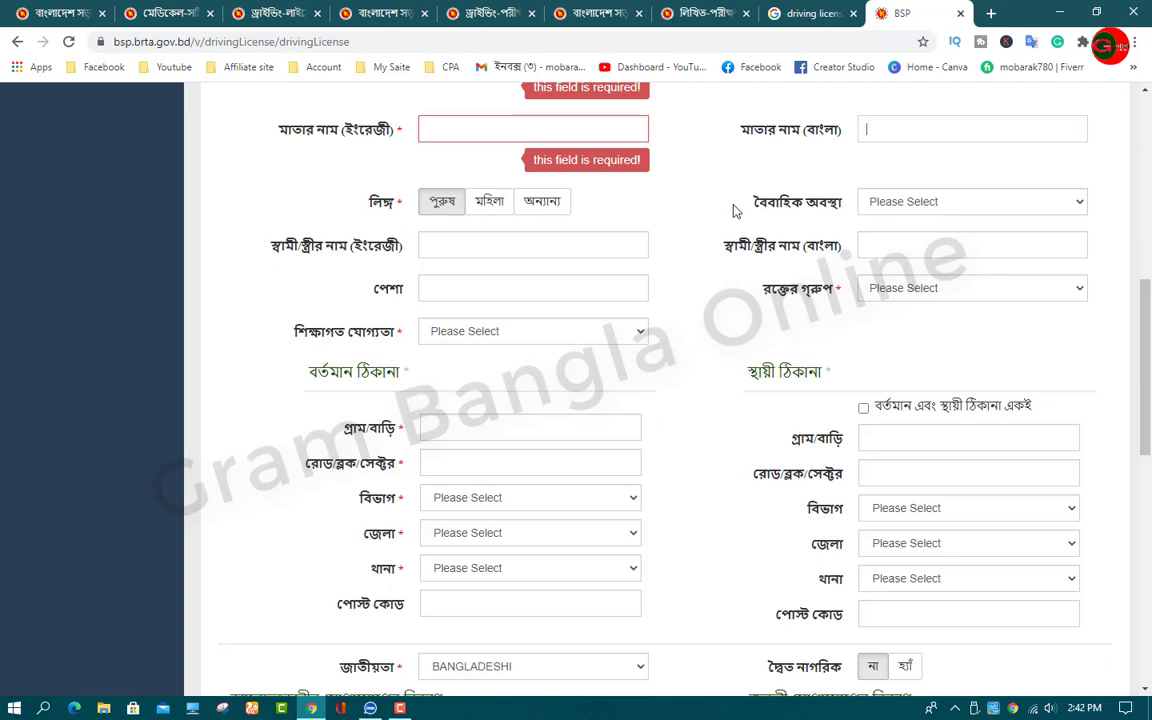
click(987, 203)
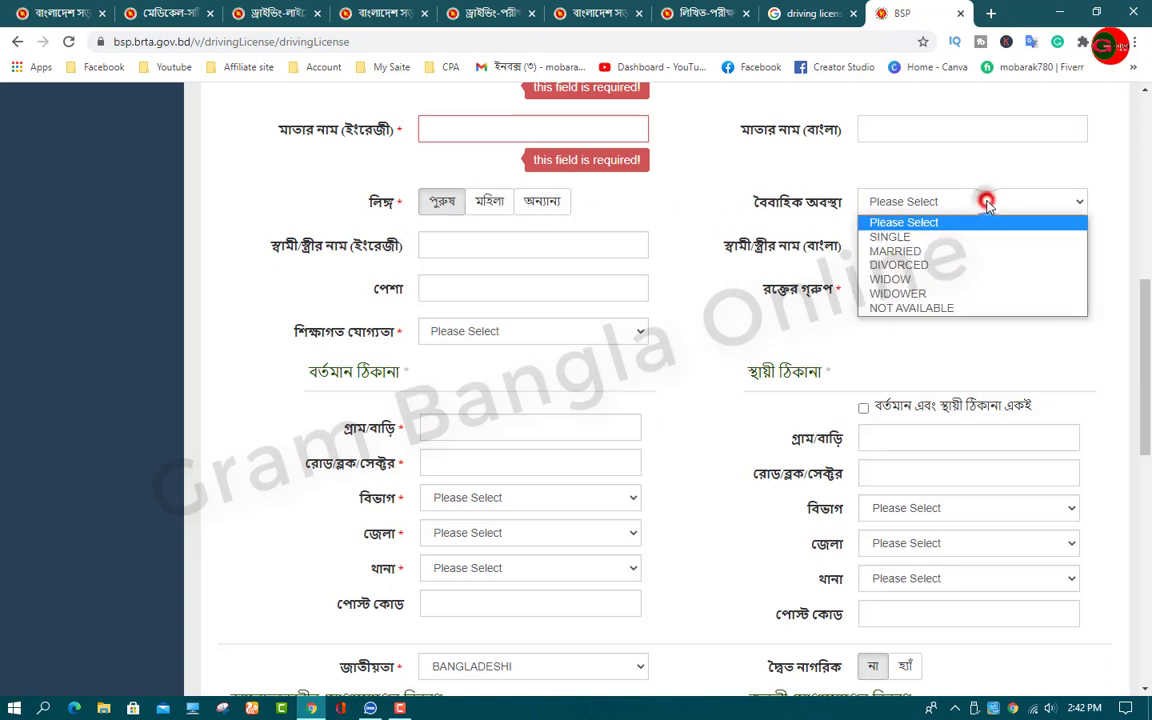
click(850, 238)
scroll(748, 281, down, 1)
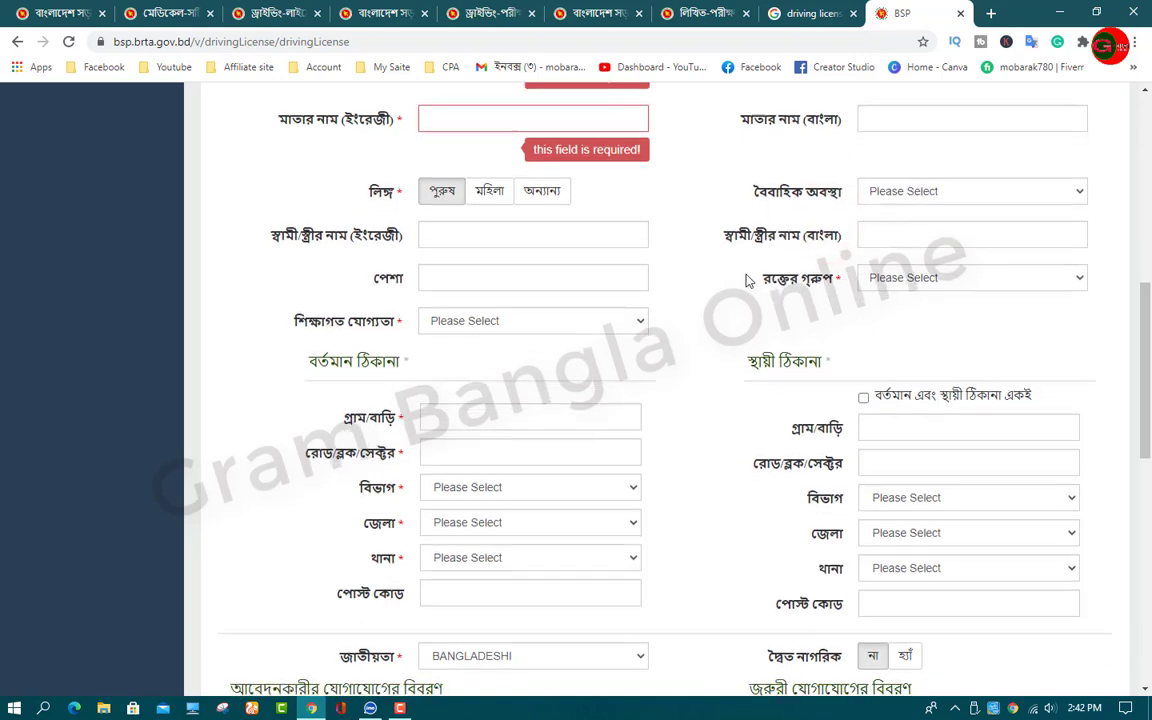
scroll(748, 281, down, 1)
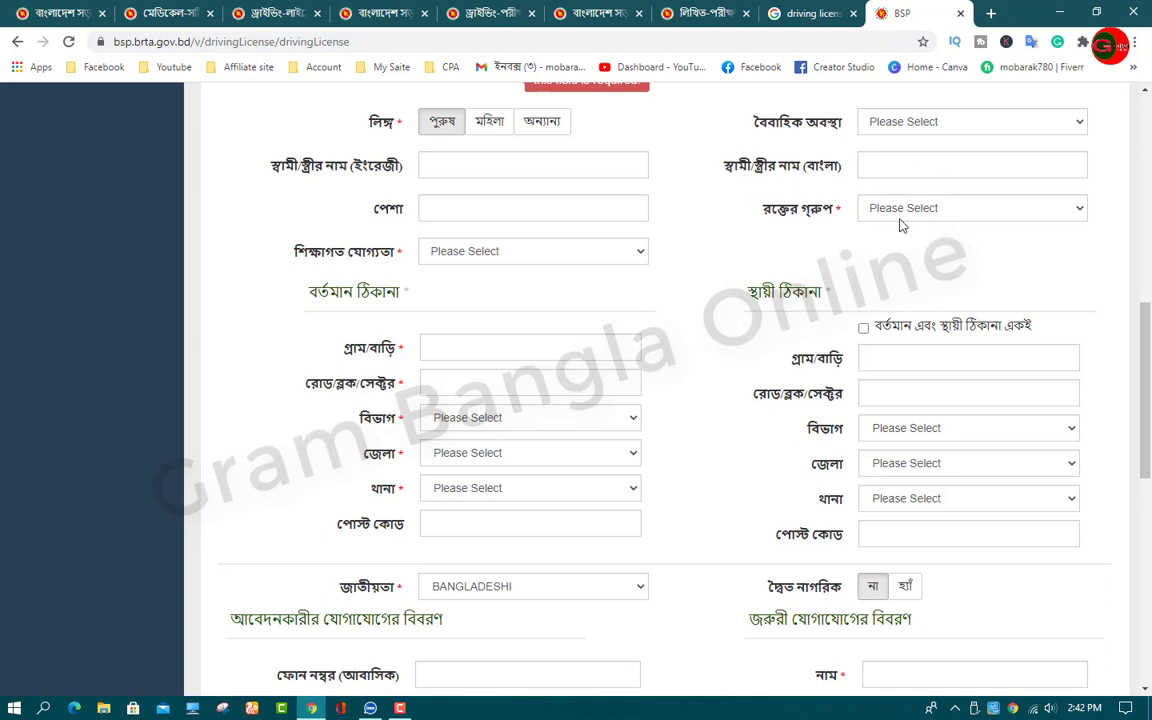
click(1020, 208)
click(998, 208)
click(450, 208)
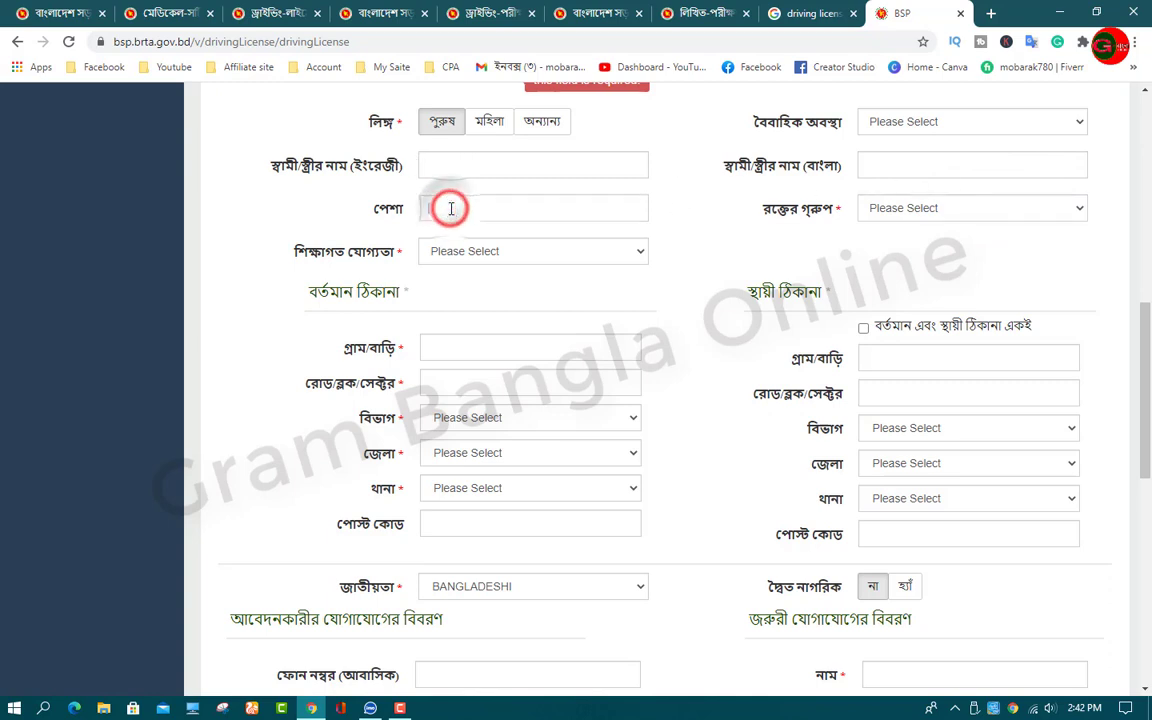
click(625, 250)
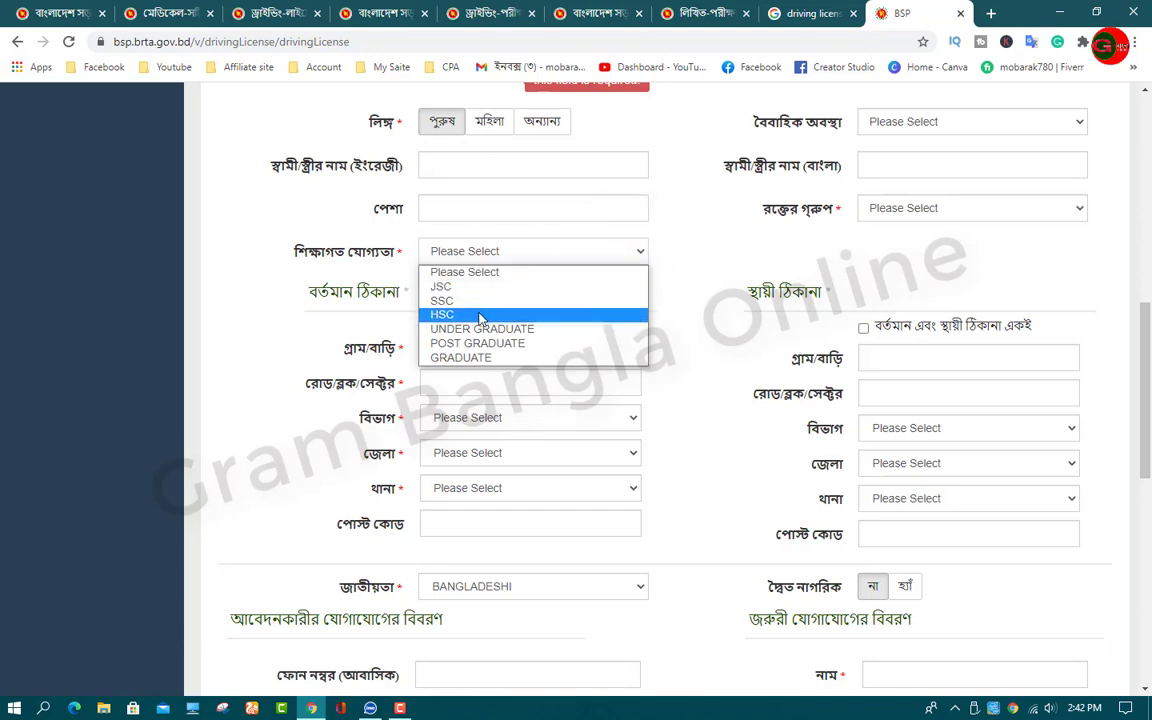
click(380, 262)
scroll(484, 290, down, 1)
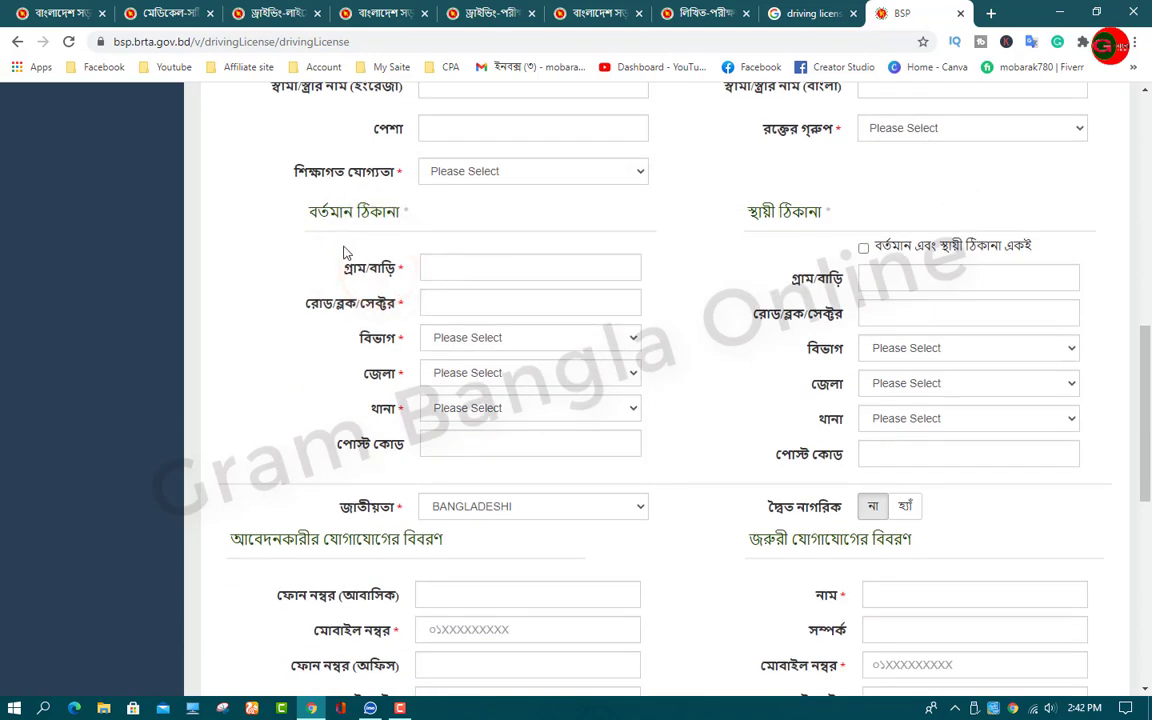
scroll(500, 267, down, 2)
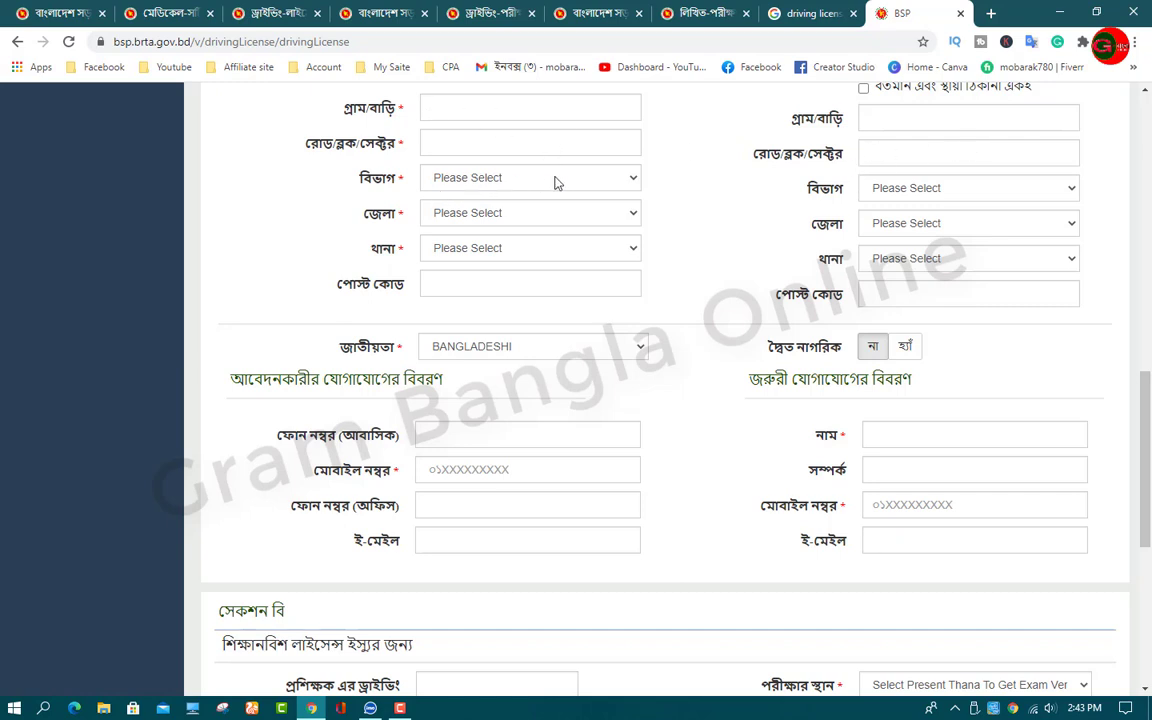
click(527, 283)
click(446, 284)
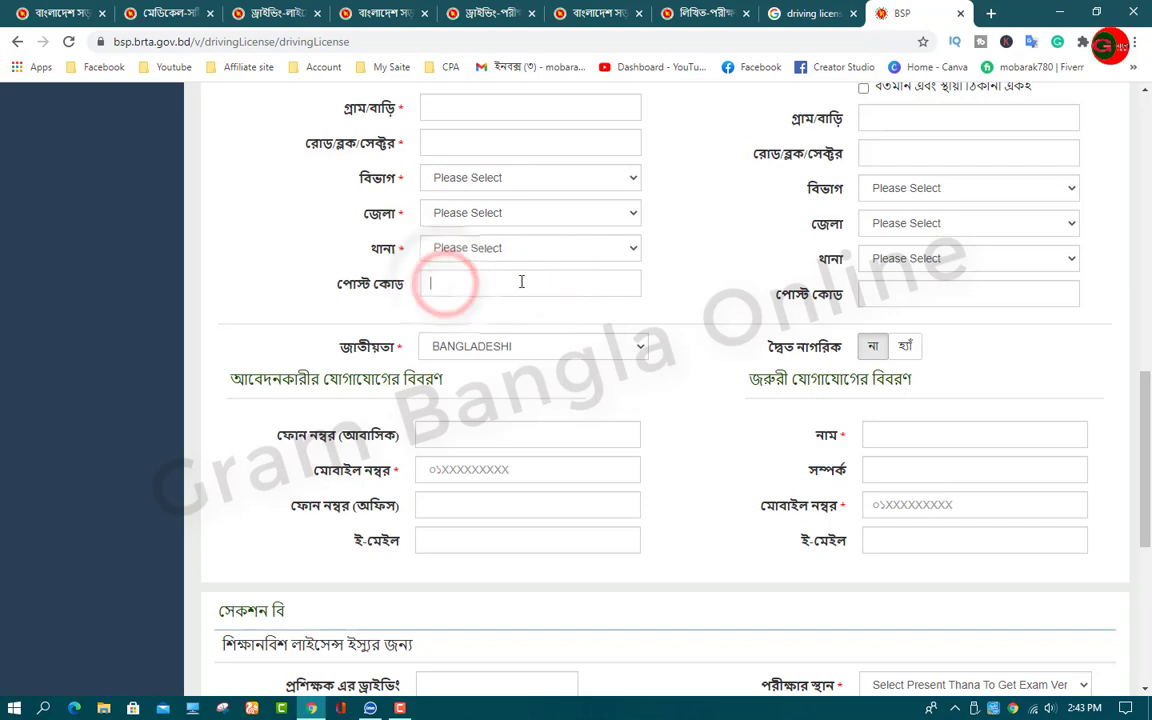
scroll(760, 270, up, 3)
scroll(807, 258, down, 3)
scroll(740, 267, up, 5)
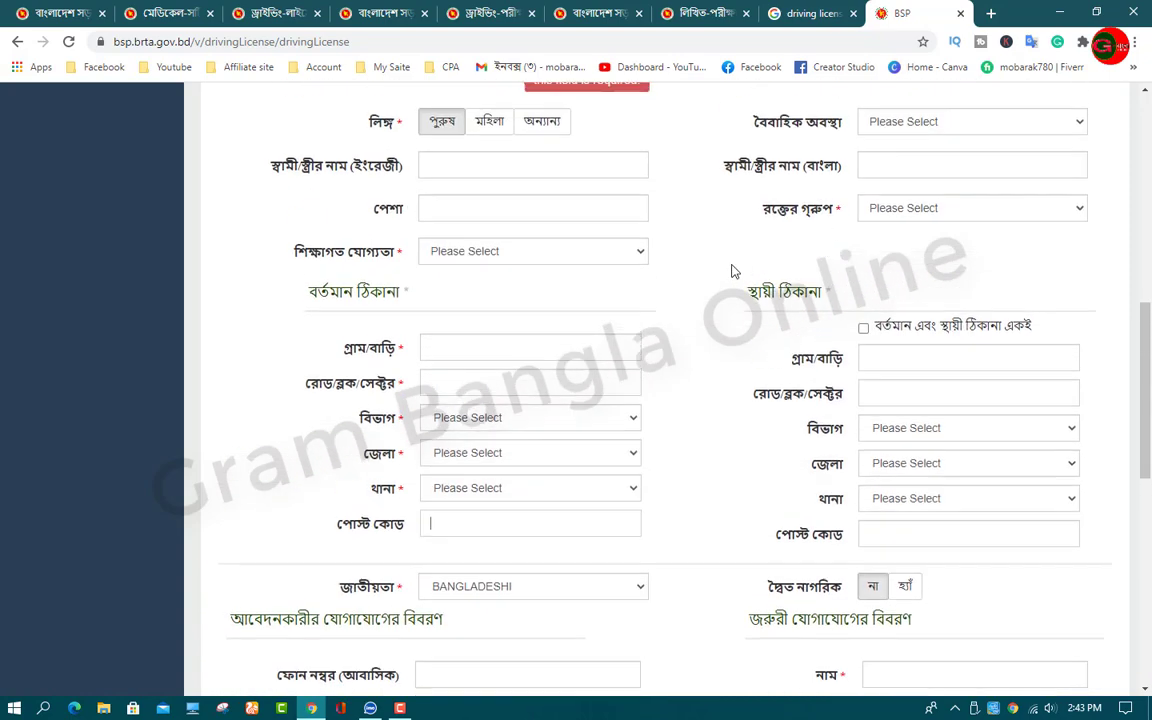
scroll(634, 380, down, 4)
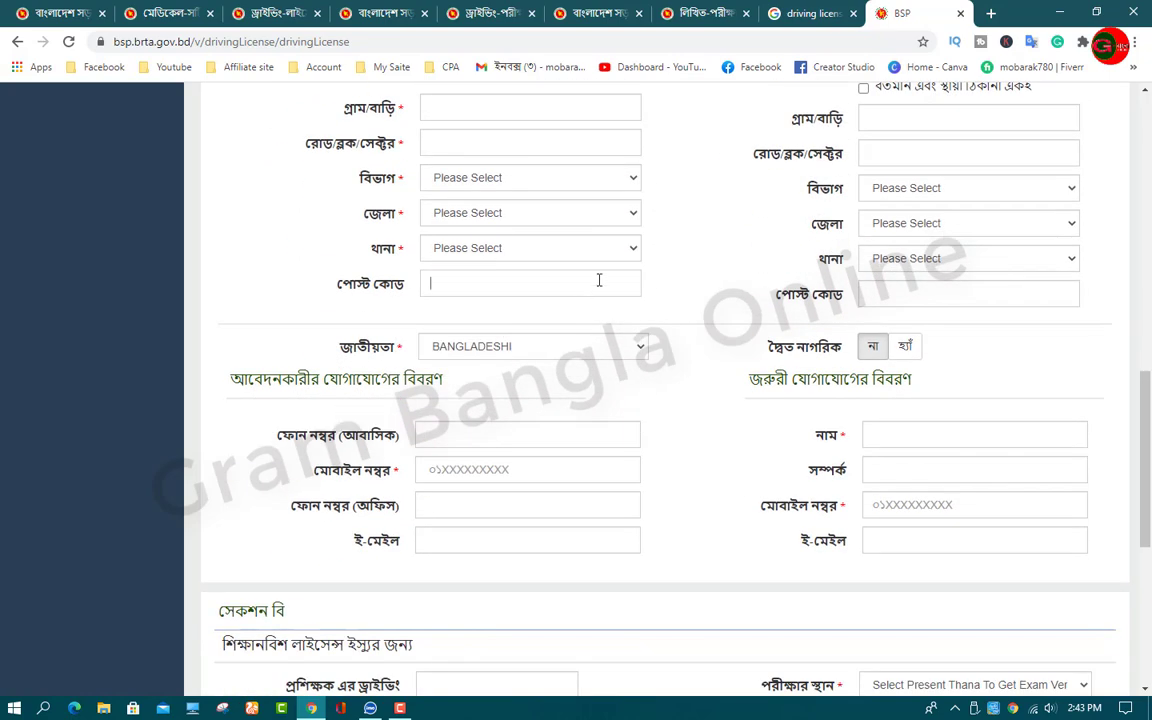
scroll(600, 280, down, 3)
scroll(640, 275, up, 5)
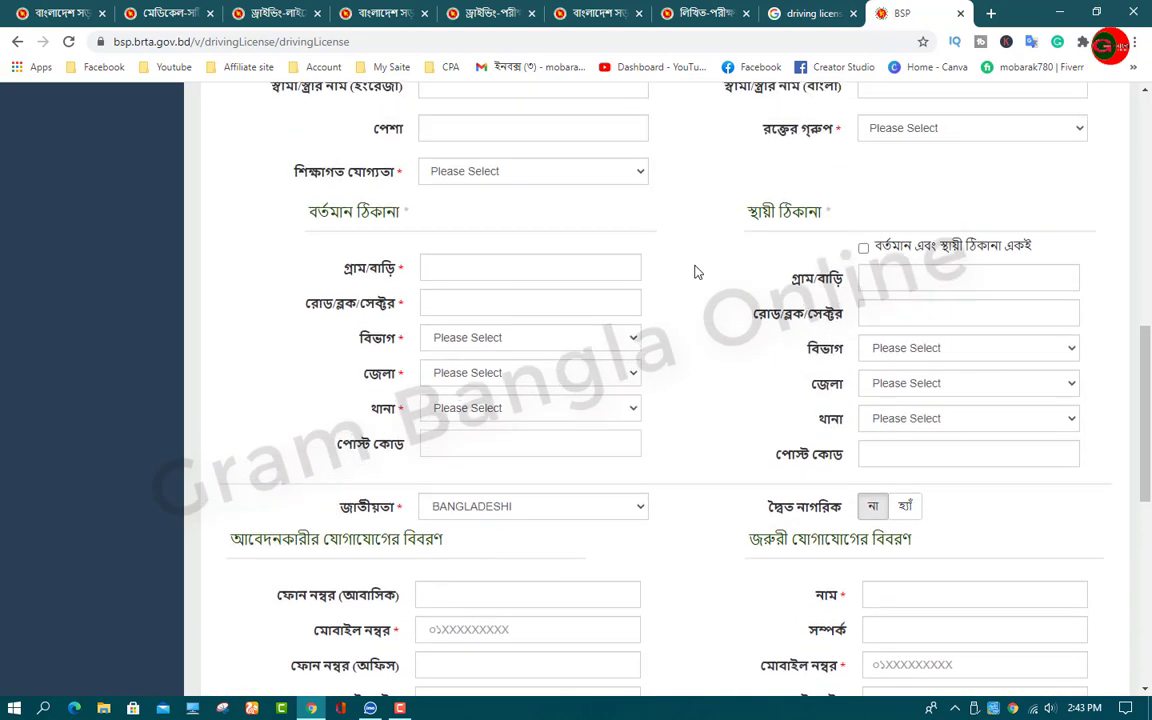
scroll(500, 200, up, 1)
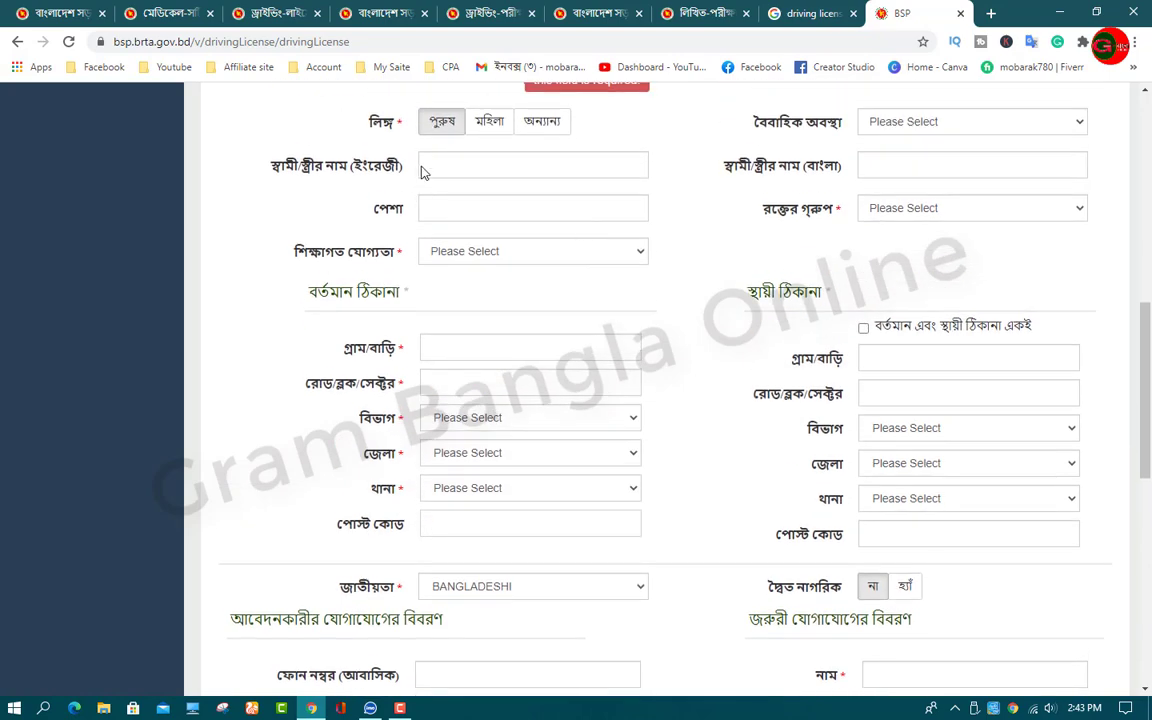
scroll(613, 421, down, 2)
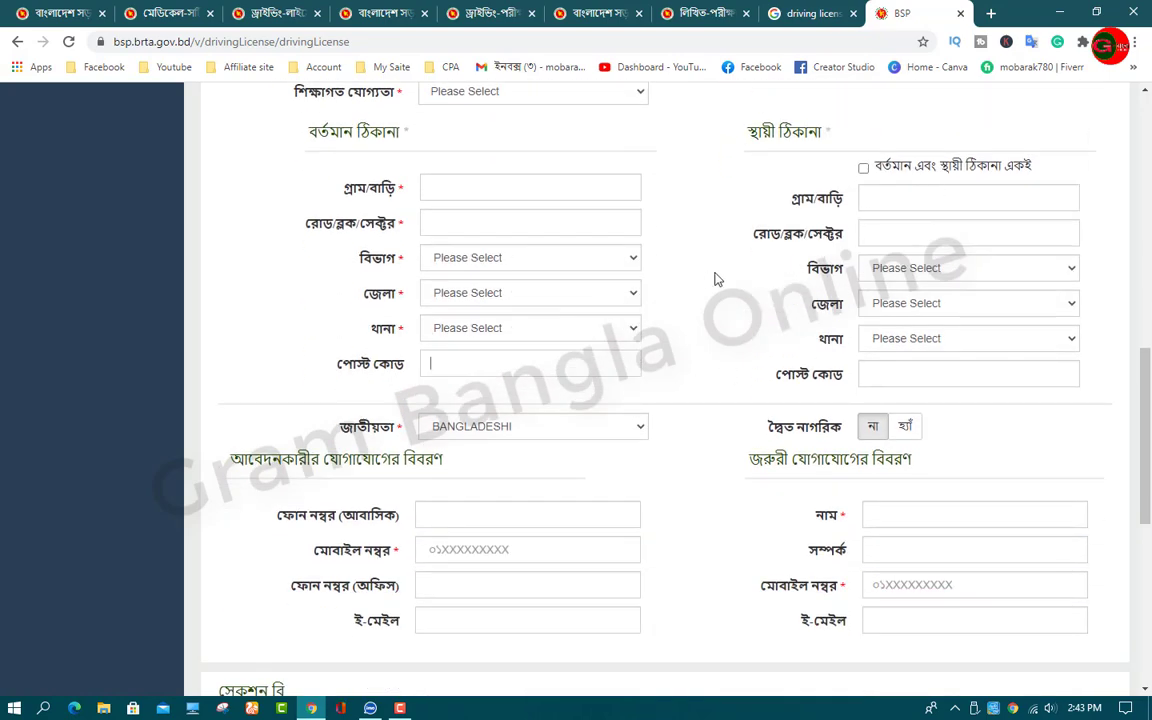
scroll(715, 278, up, 3)
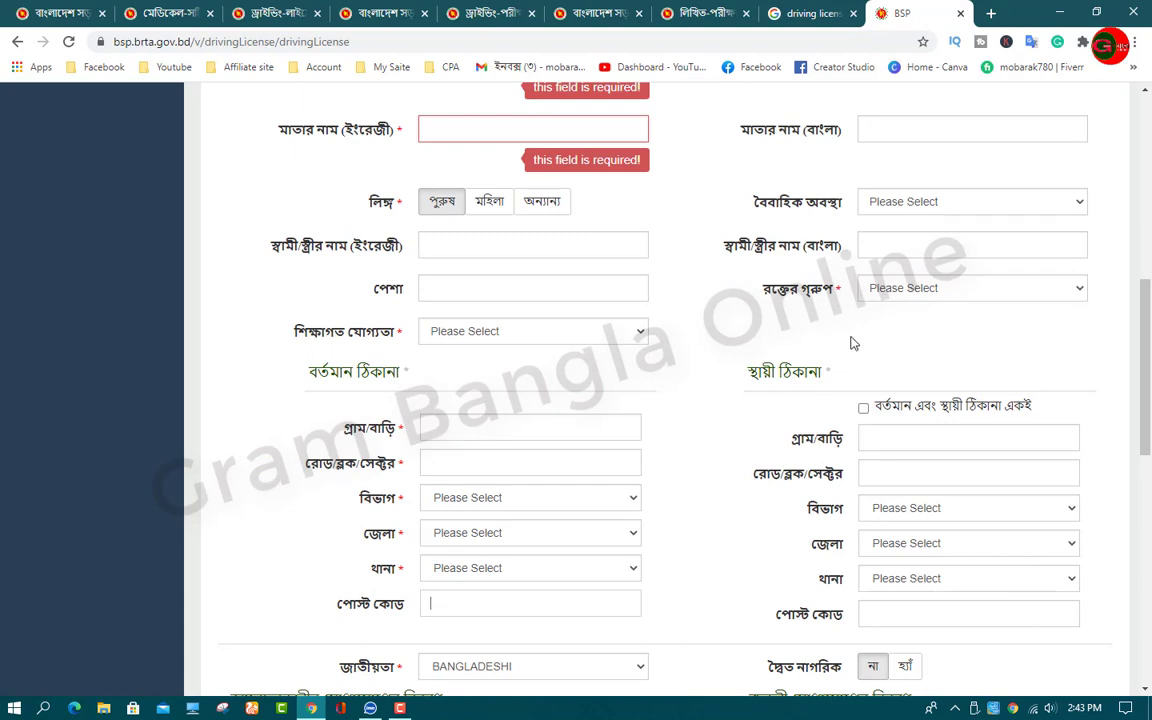
scroll(857, 343, down, 1)
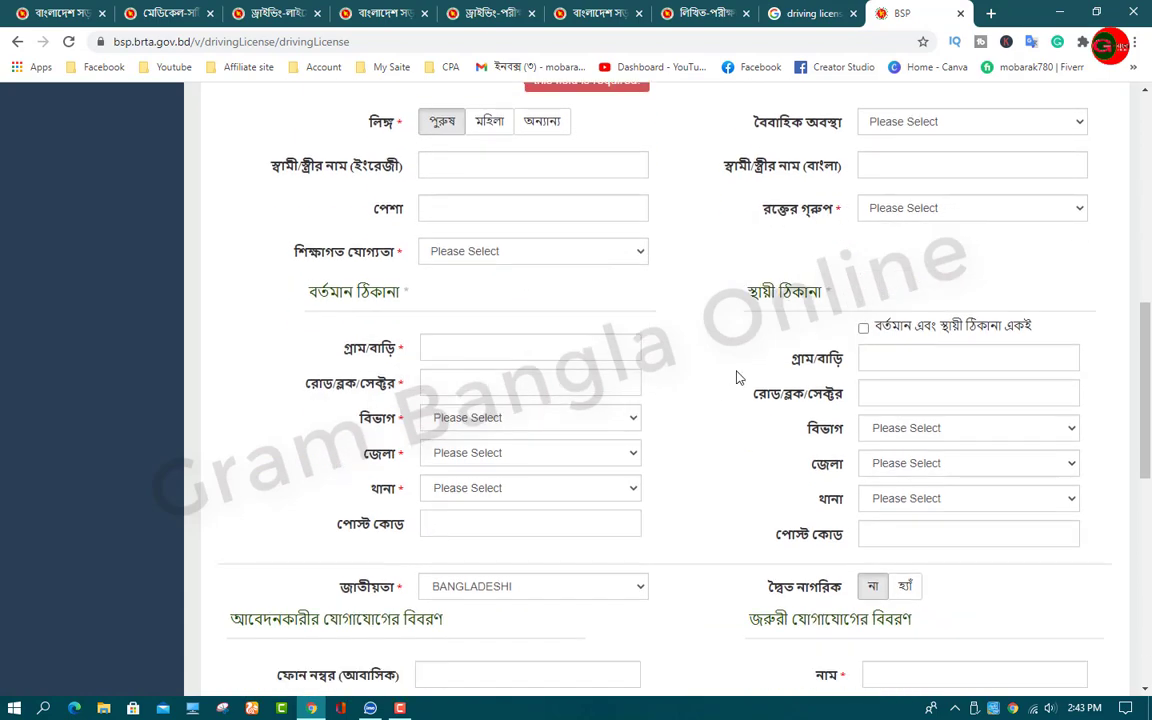
scroll(736, 377, down, 3)
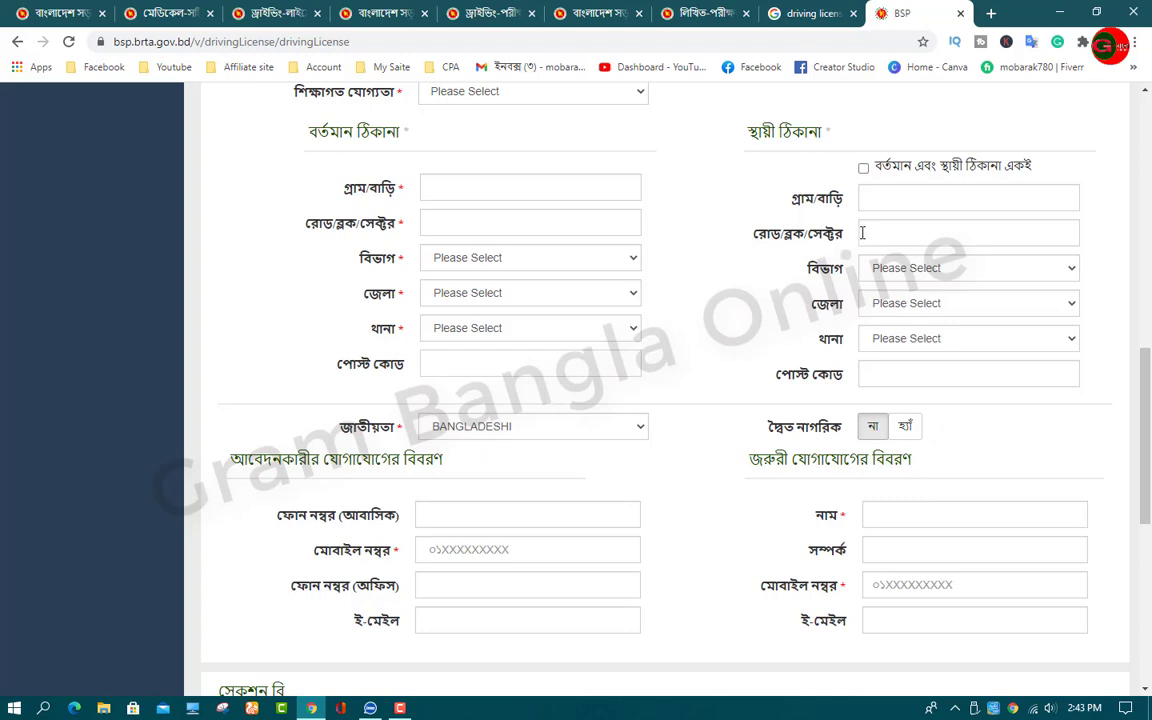
scroll(889, 258, down, 3)
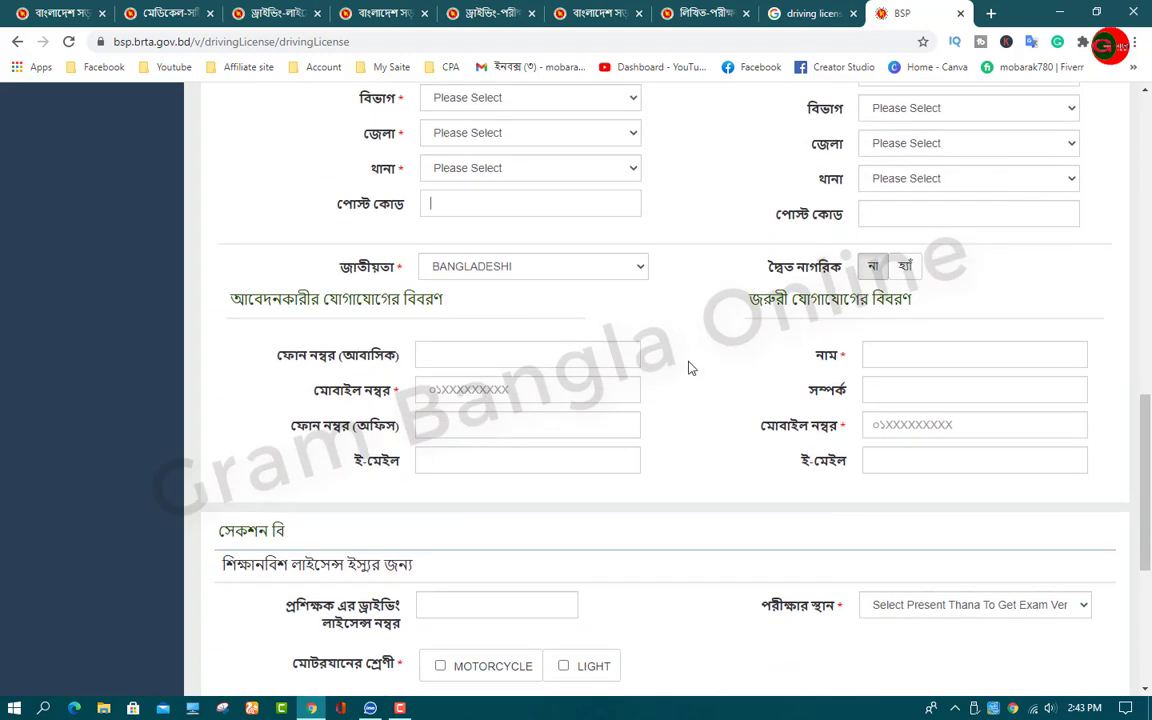
scroll(688, 368, down, 1)
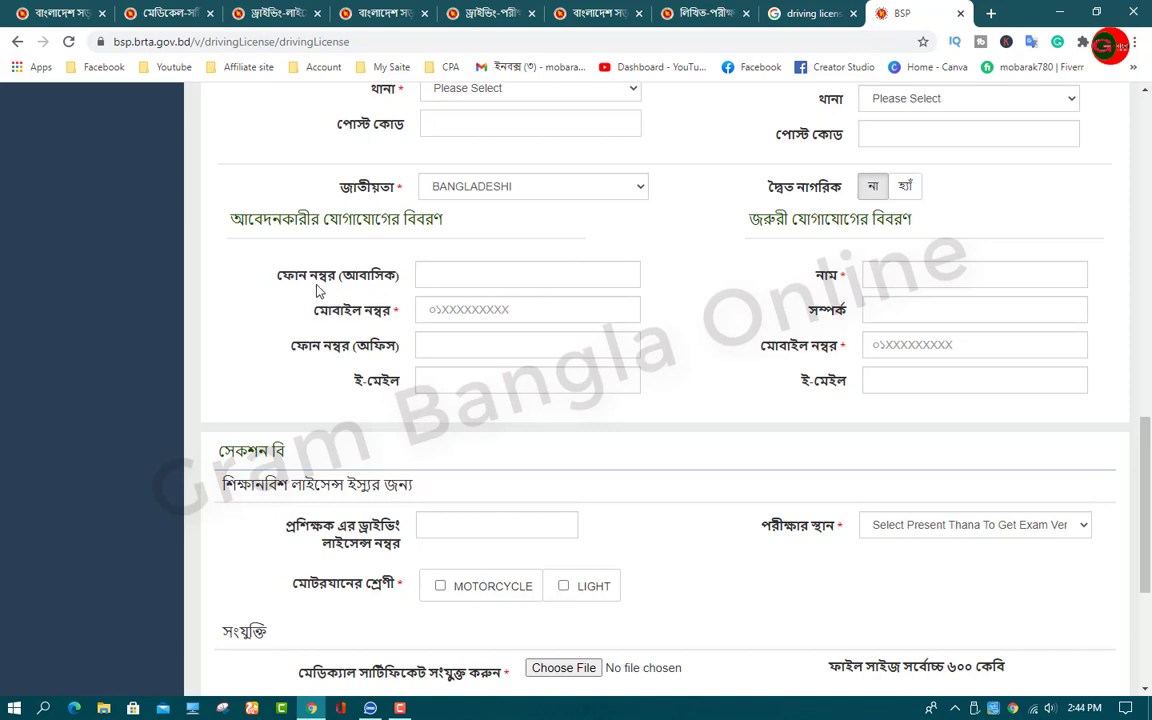
Step: Leave the home, mobile and office phone fields and emergency contact name empty, moving to relationship
click(496, 273)
click(470, 310)
click(480, 345)
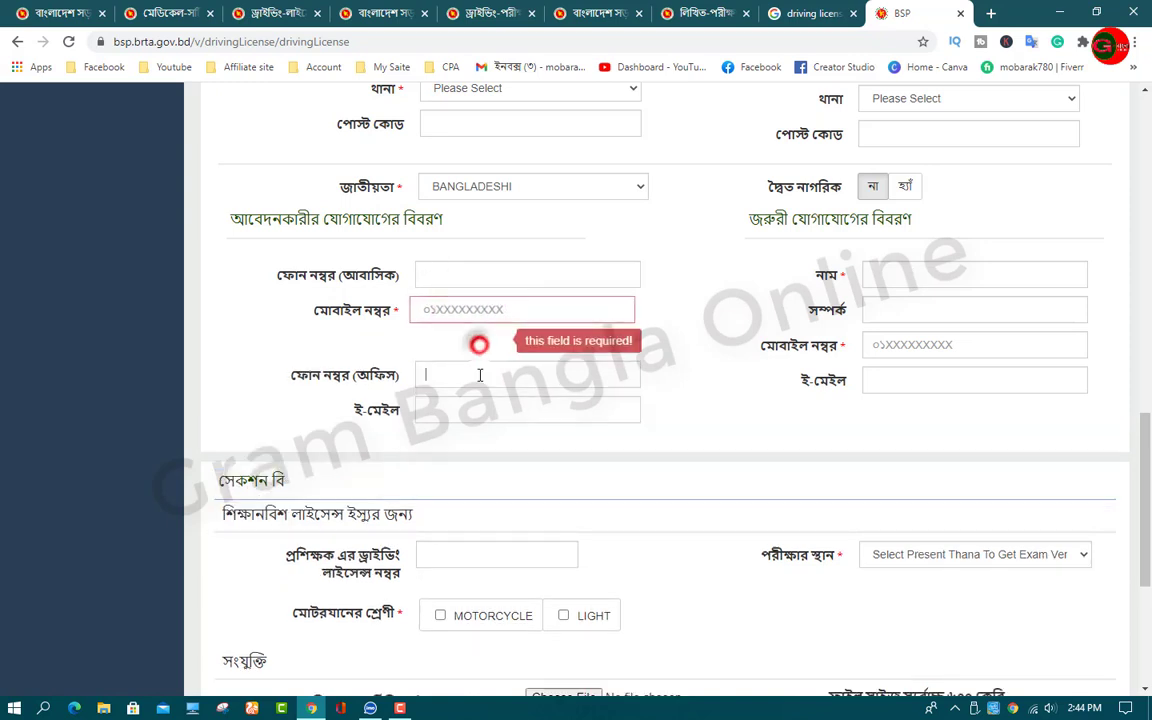
click(922, 279)
key(Tab)
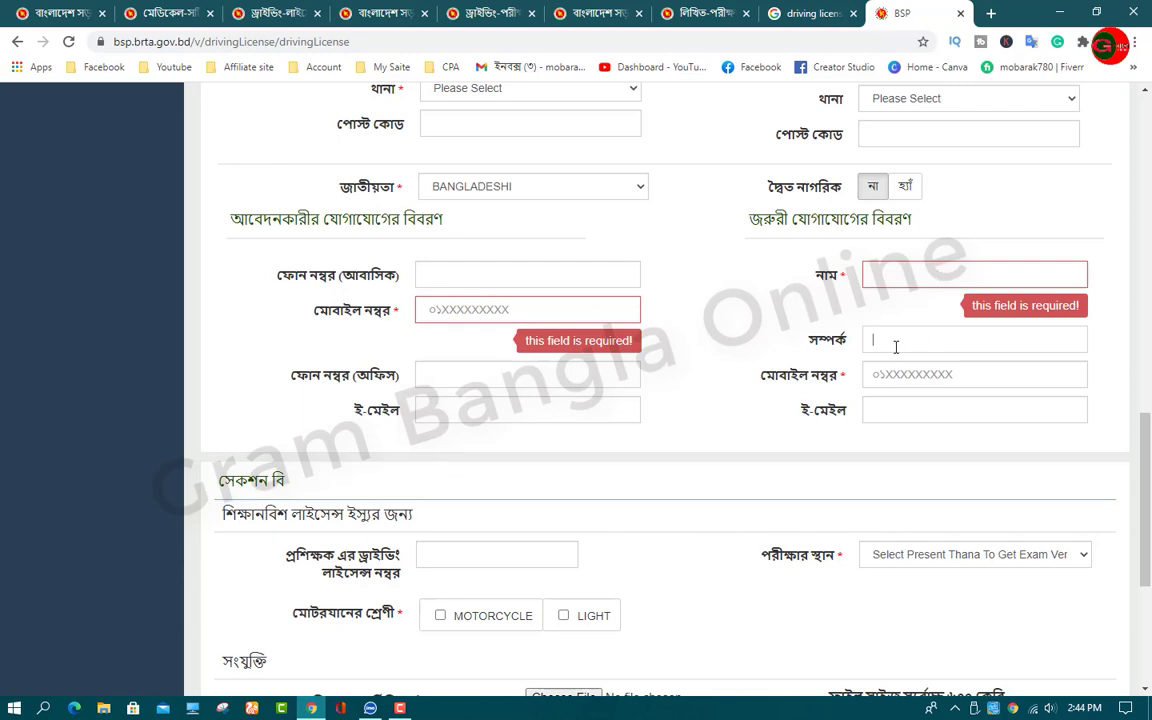
scroll(896, 347, down, 1)
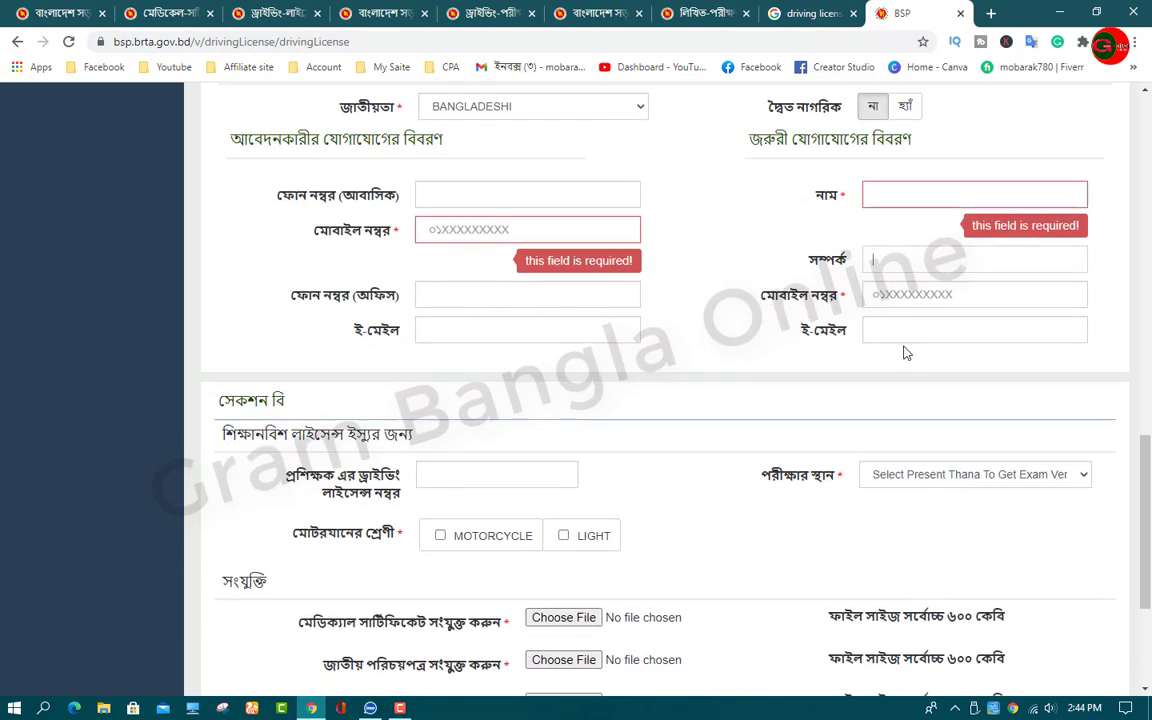
scroll(906, 352, down, 2)
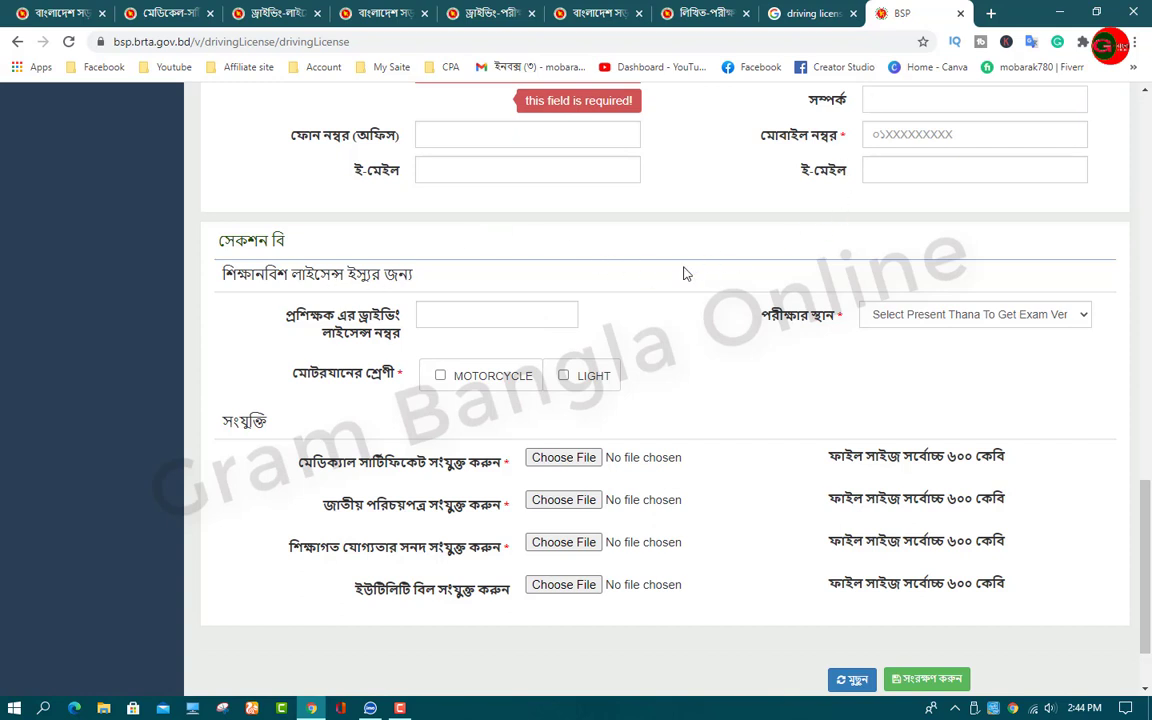
Step: Put the caret in the instructor driving licence number field without entering a number
scroll(684, 273, up, 1)
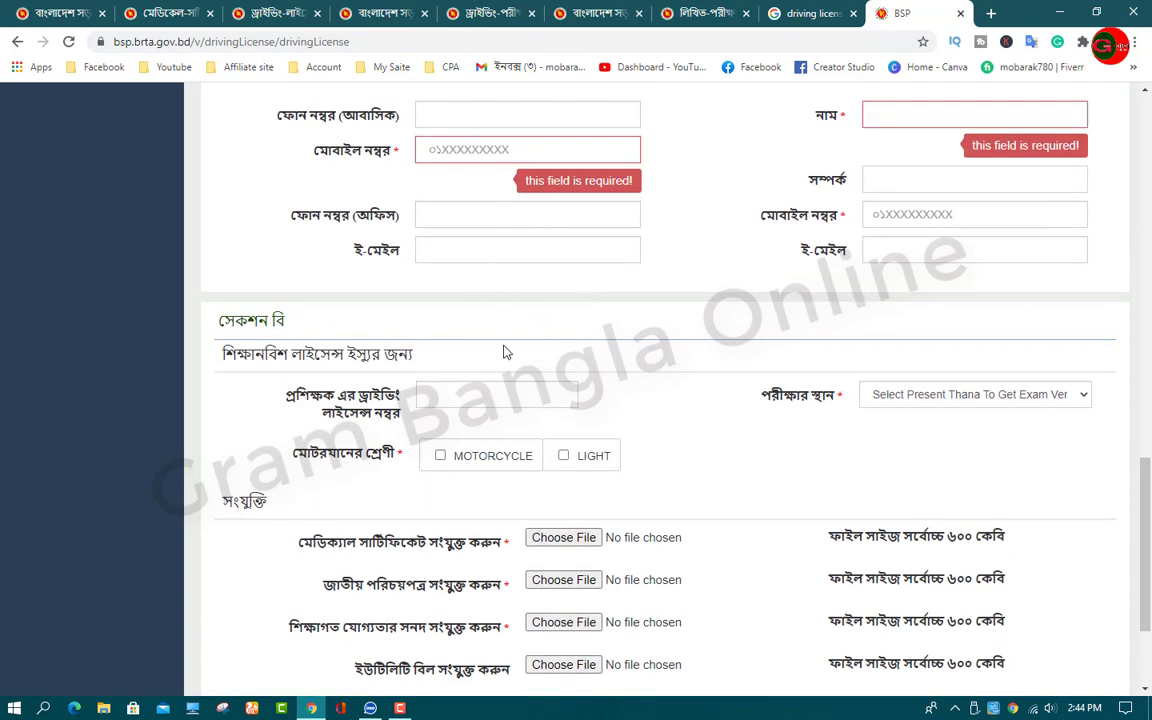
scroll(431, 321, down, 1)
scroll(328, 265, down, 1)
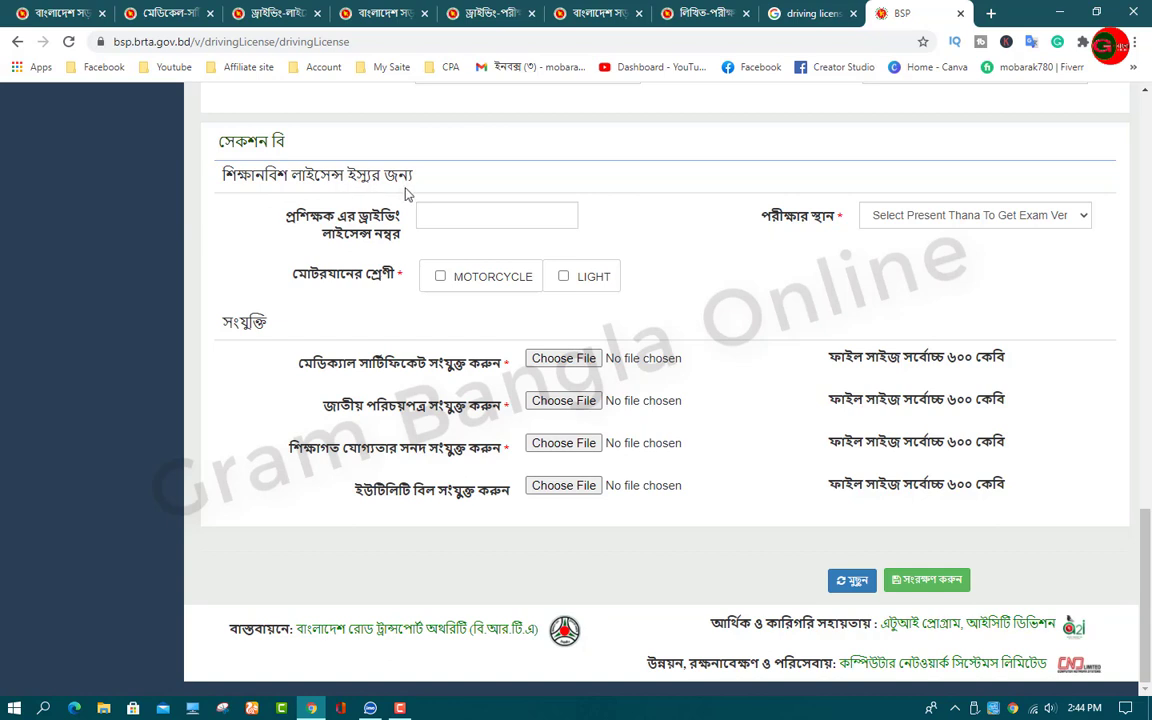
click(440, 214)
click(453, 216)
Step: Look through the exam venue list twice, leaving the venue unchanged
click(983, 222)
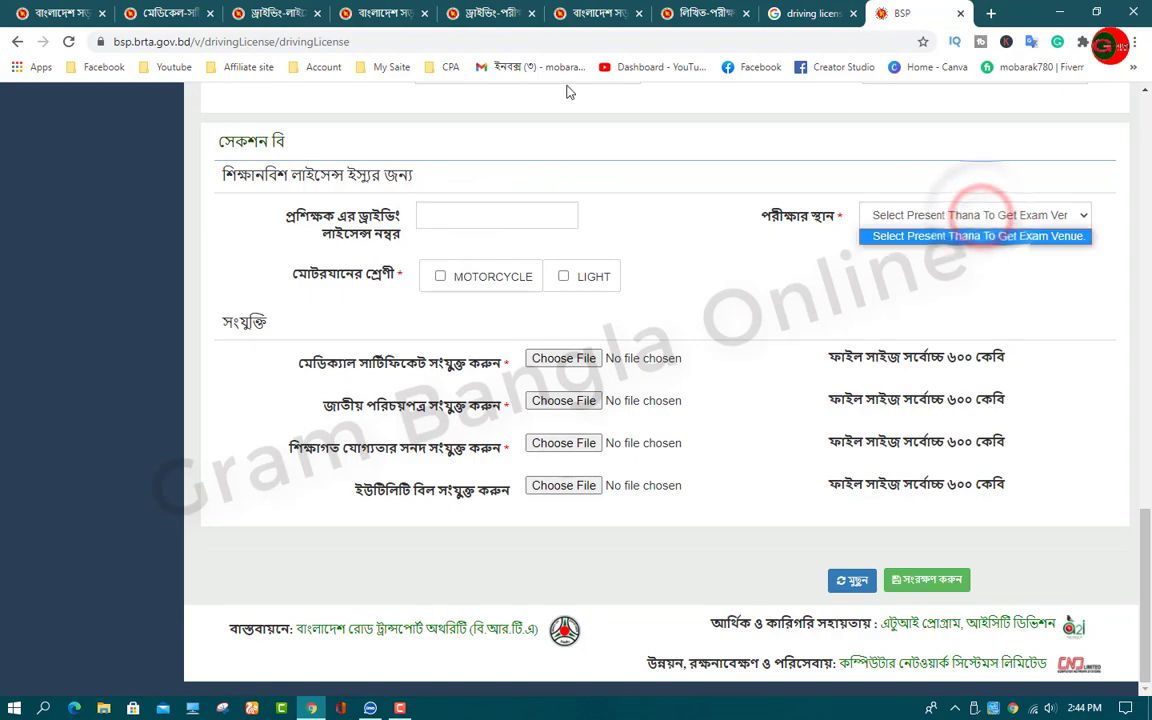
click(620, 202)
scroll(620, 200, up, 4)
scroll(620, 200, down, 4)
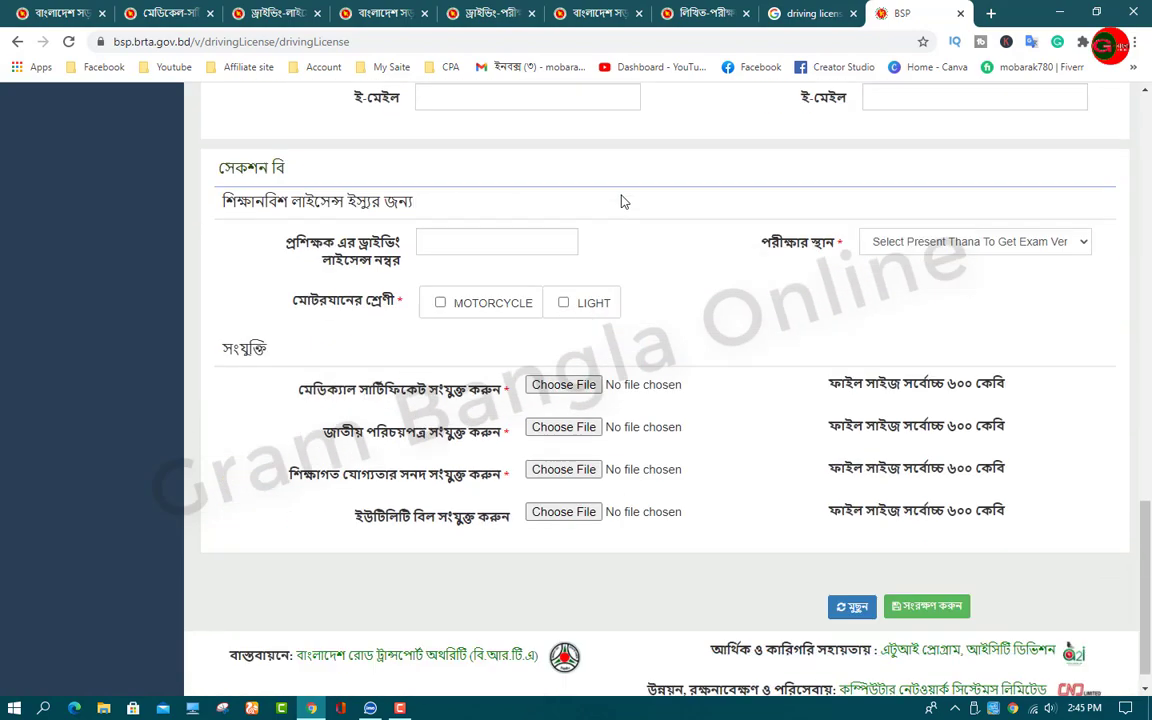
scroll(625, 198, up, 3)
scroll(625, 198, down, 3)
click(1065, 215)
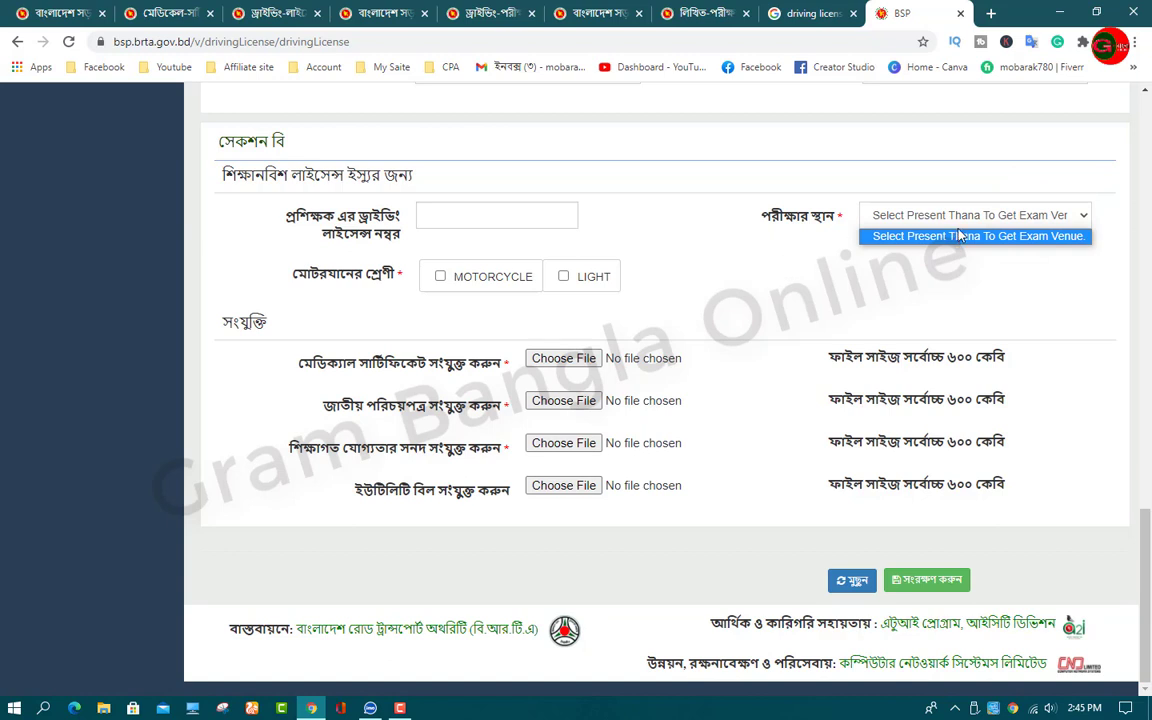
click(700, 250)
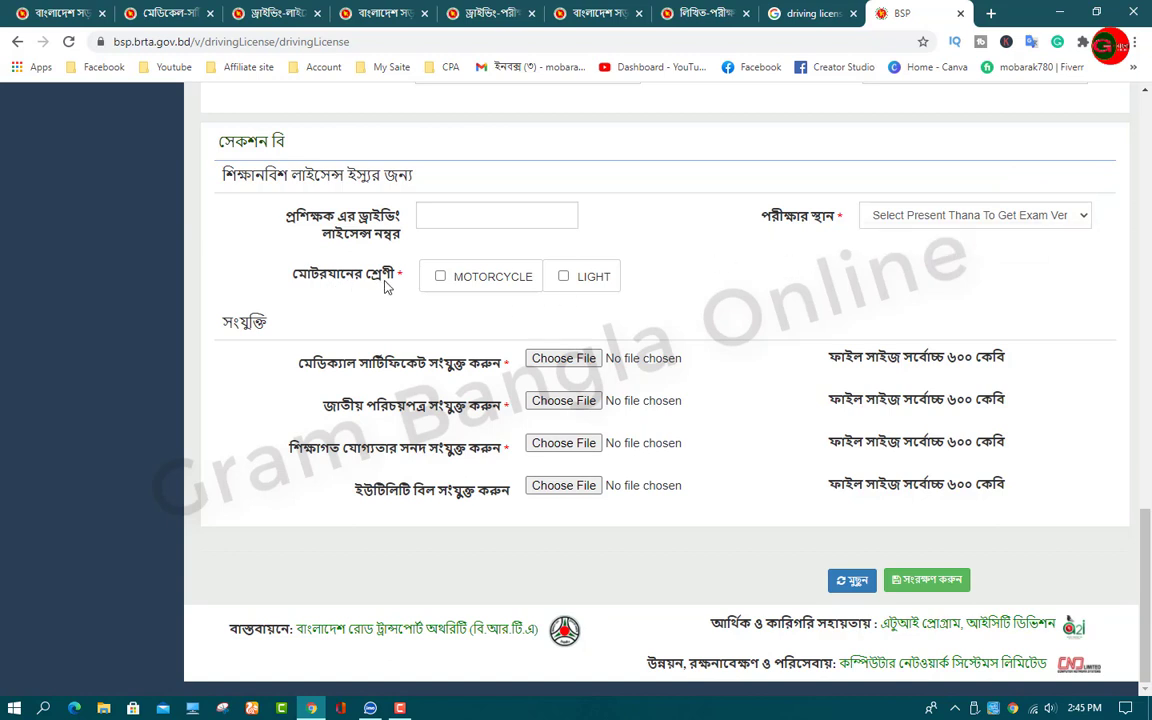
Step: Tick MOTORCYCLE as the vehicle class, with LIGHT ticked and then unticked
click(441, 278)
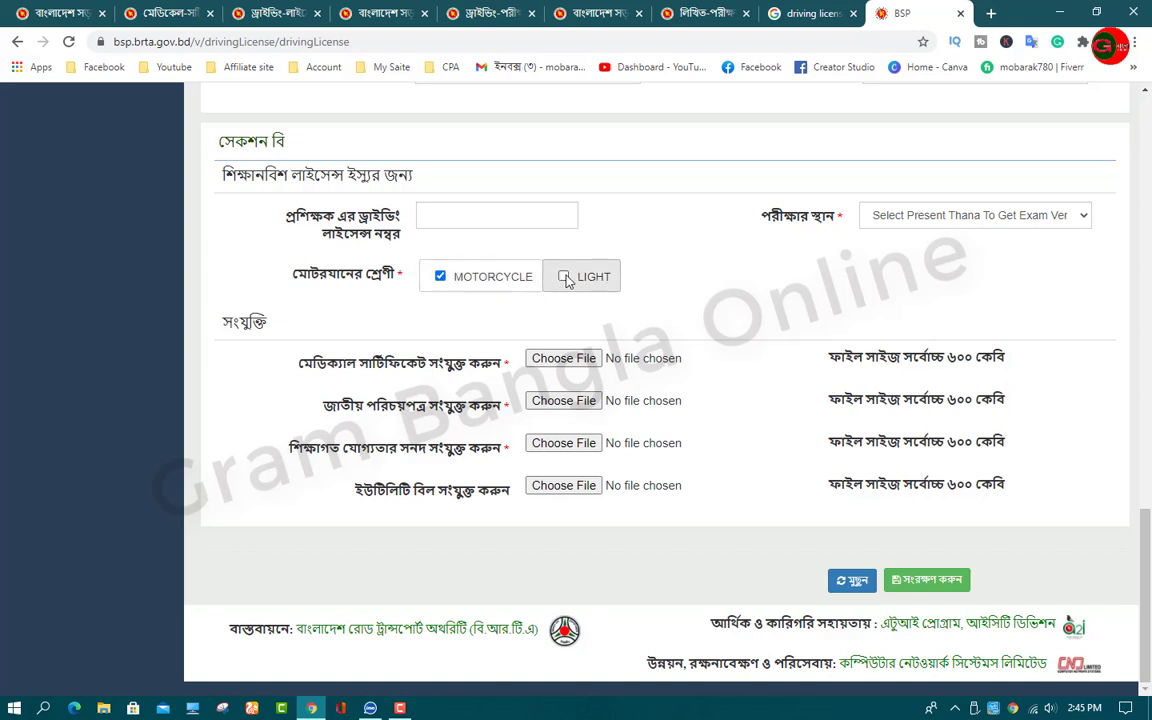
click(674, 276)
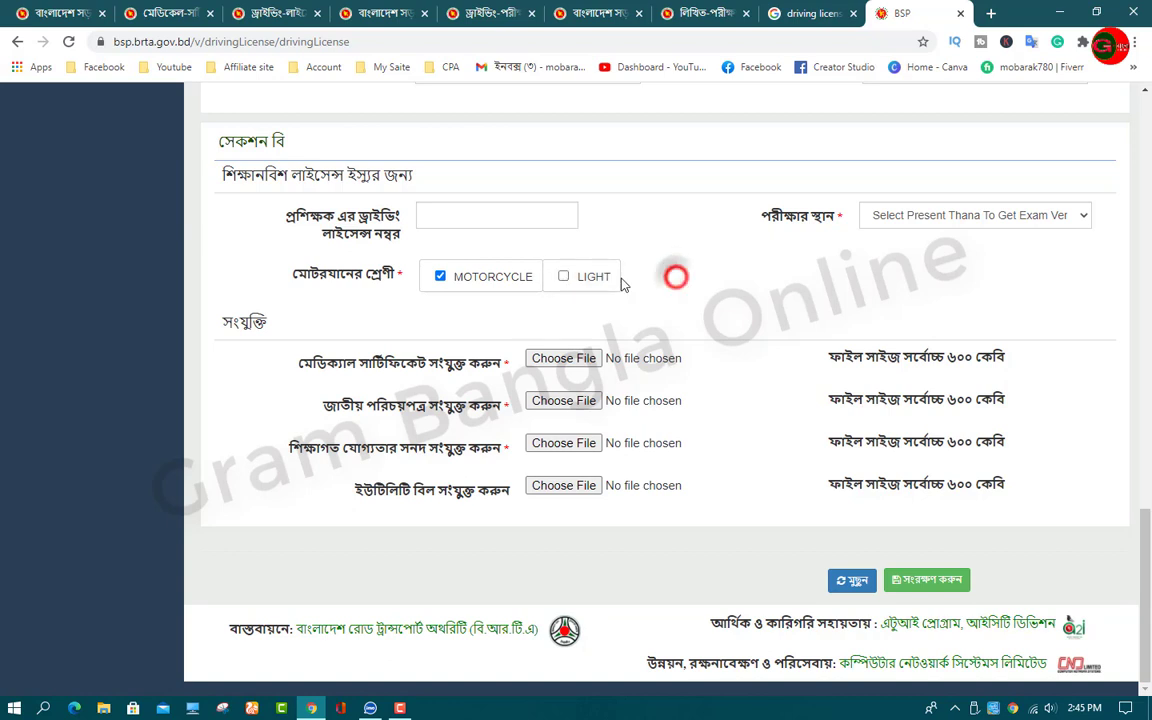
click(565, 278)
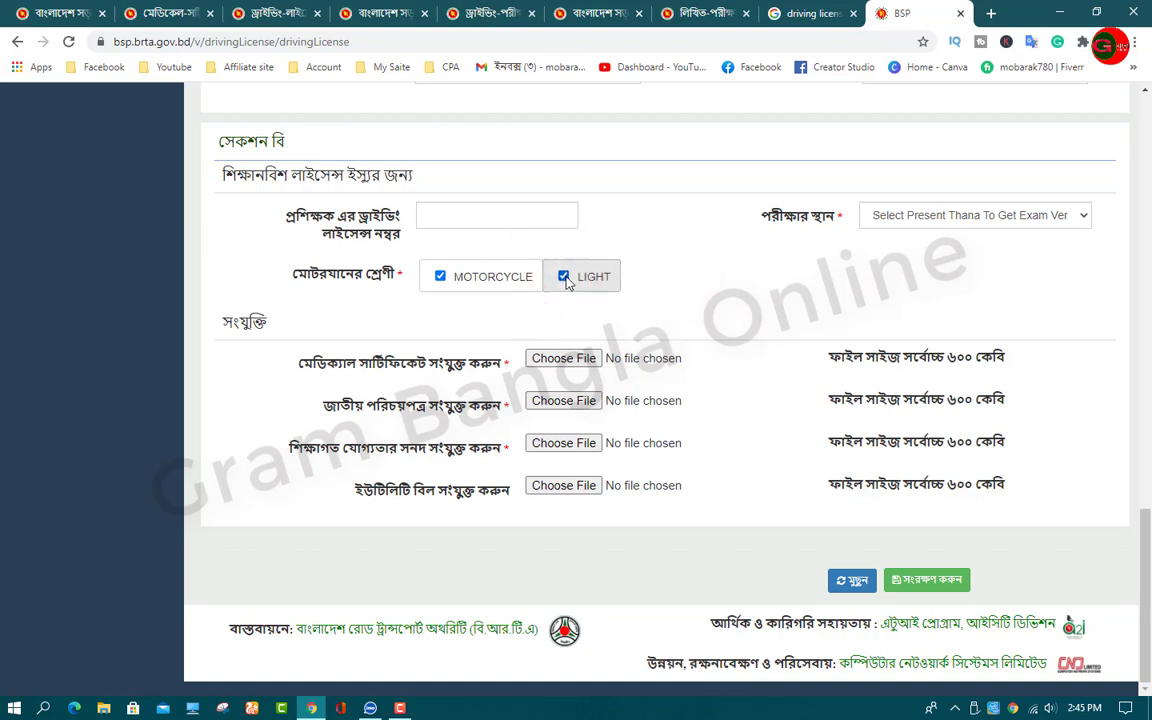
click(565, 277)
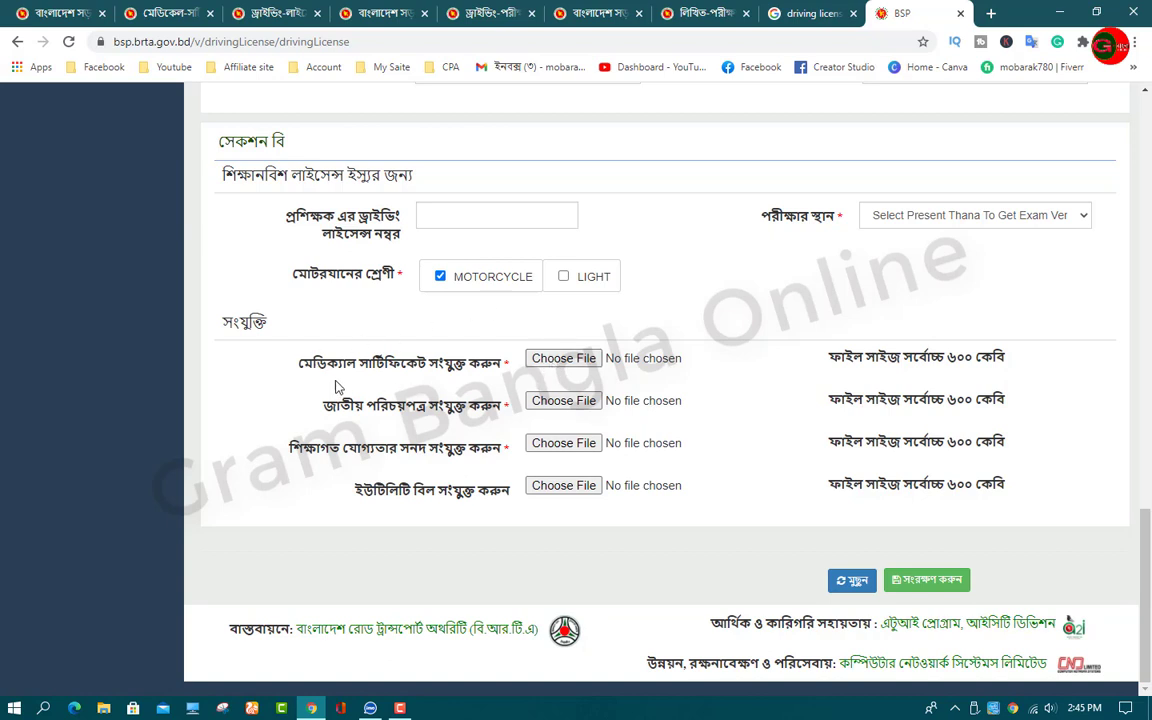
Step: Cancel the file pickers for the medical certificate and national ID, attaching nothing
click(554, 363)
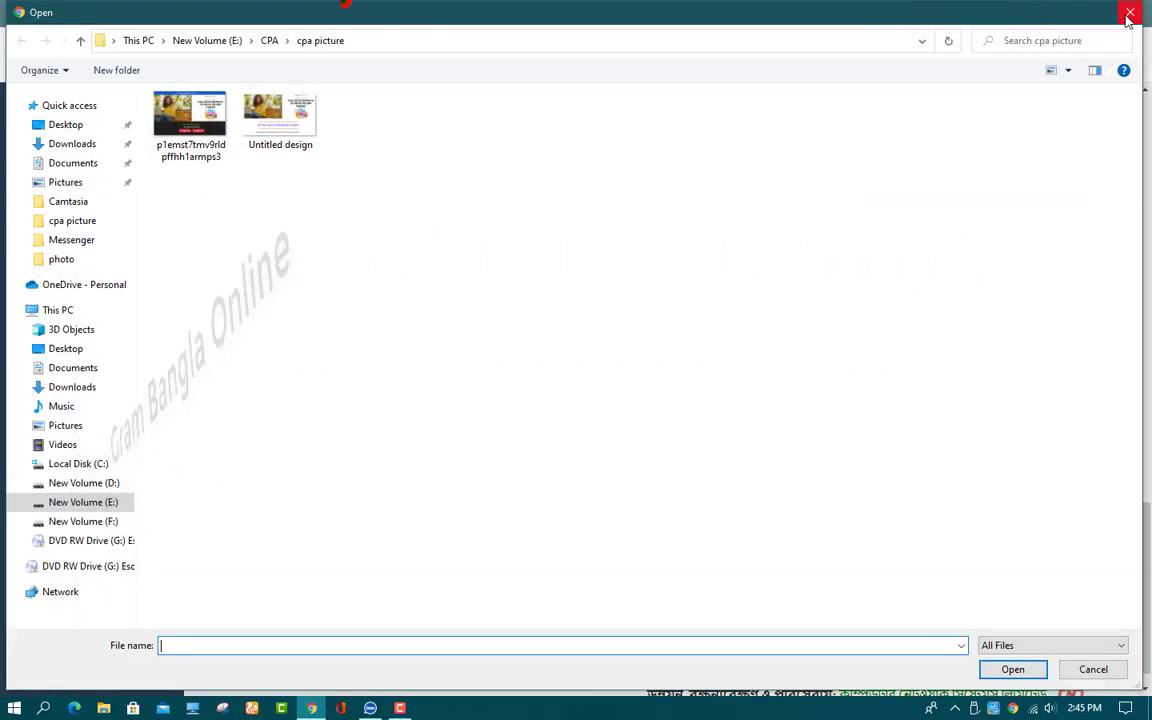
click(1129, 15)
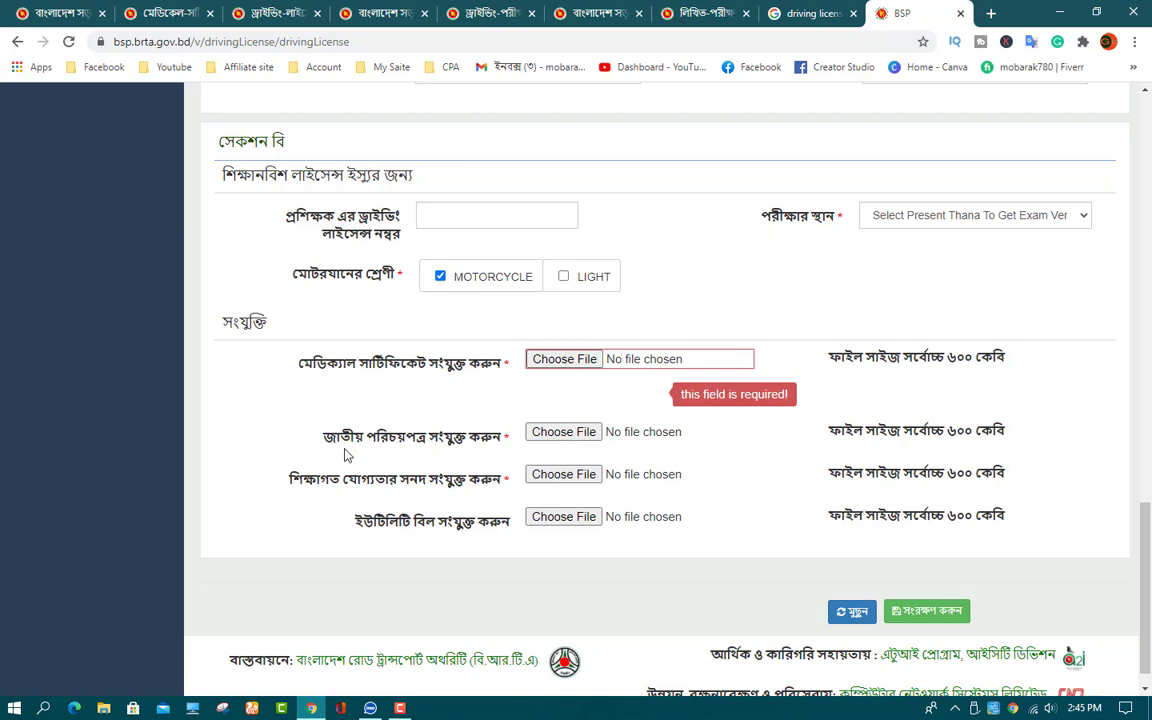
click(545, 432)
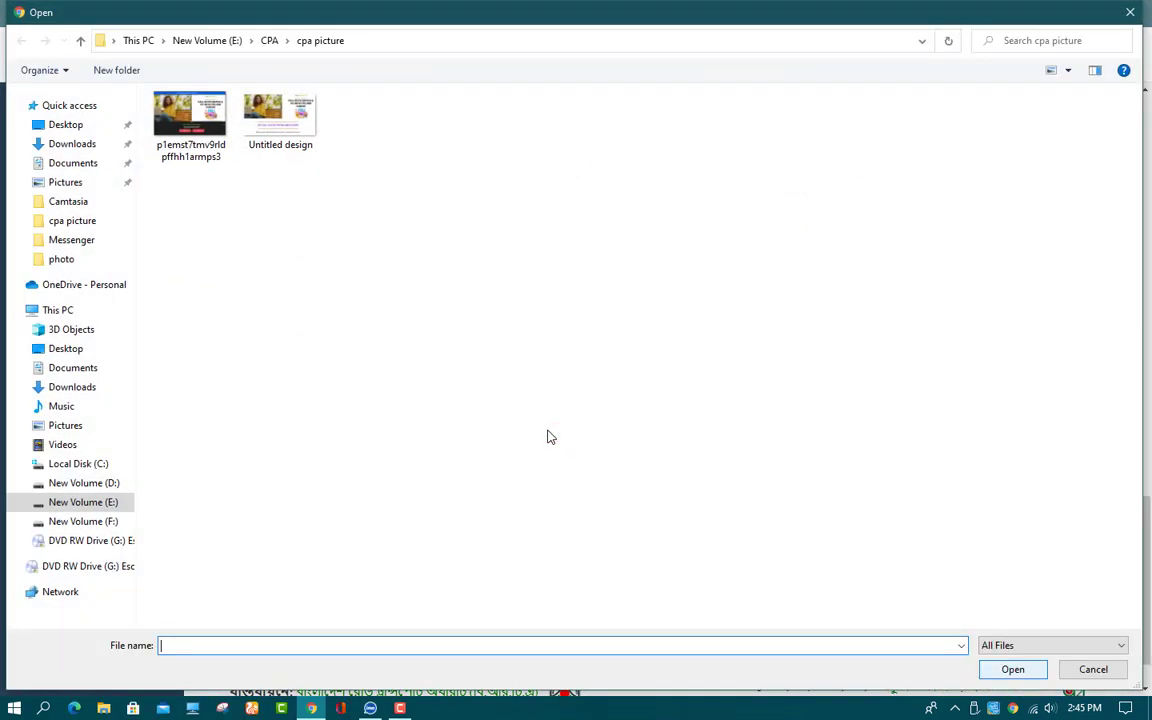
click(1130, 12)
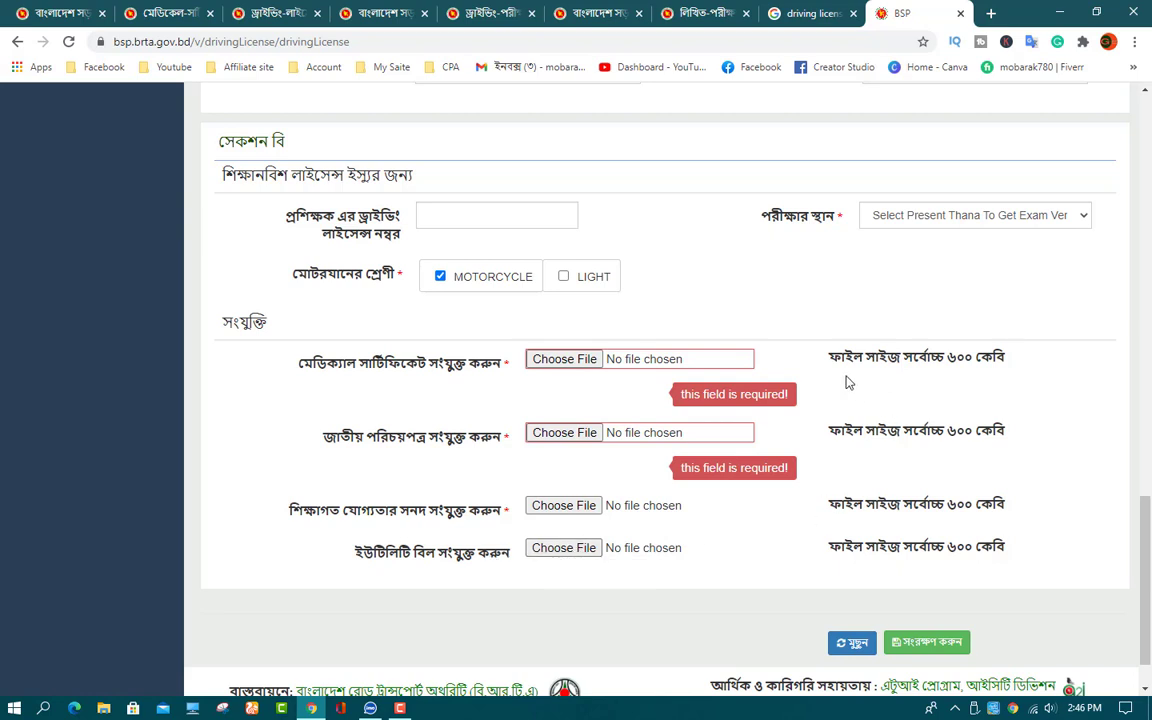
Step: Highlight the attachment rows and file-size notes, then clear the highlight
drag(829, 360, 1021, 571)
click(1022, 533)
scroll(690, 617, down, 1)
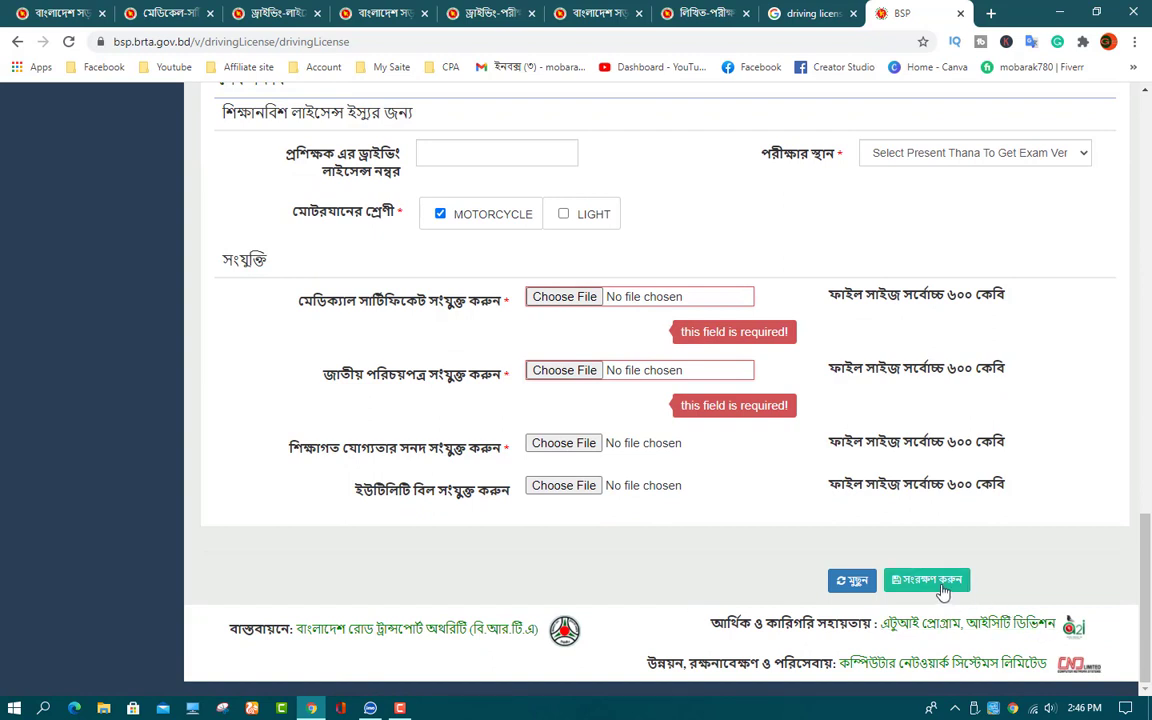
Step: Scroll through the completed application form to review it
scroll(942, 592, up, 1)
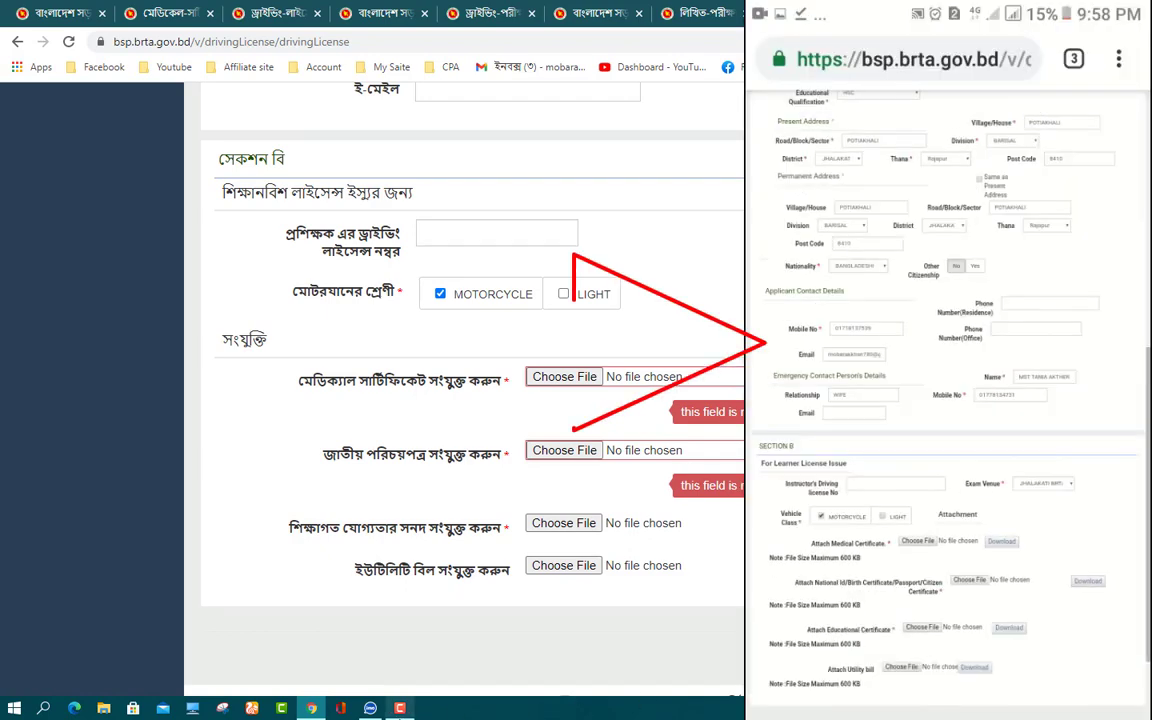
scroll(940, 668, down, 1)
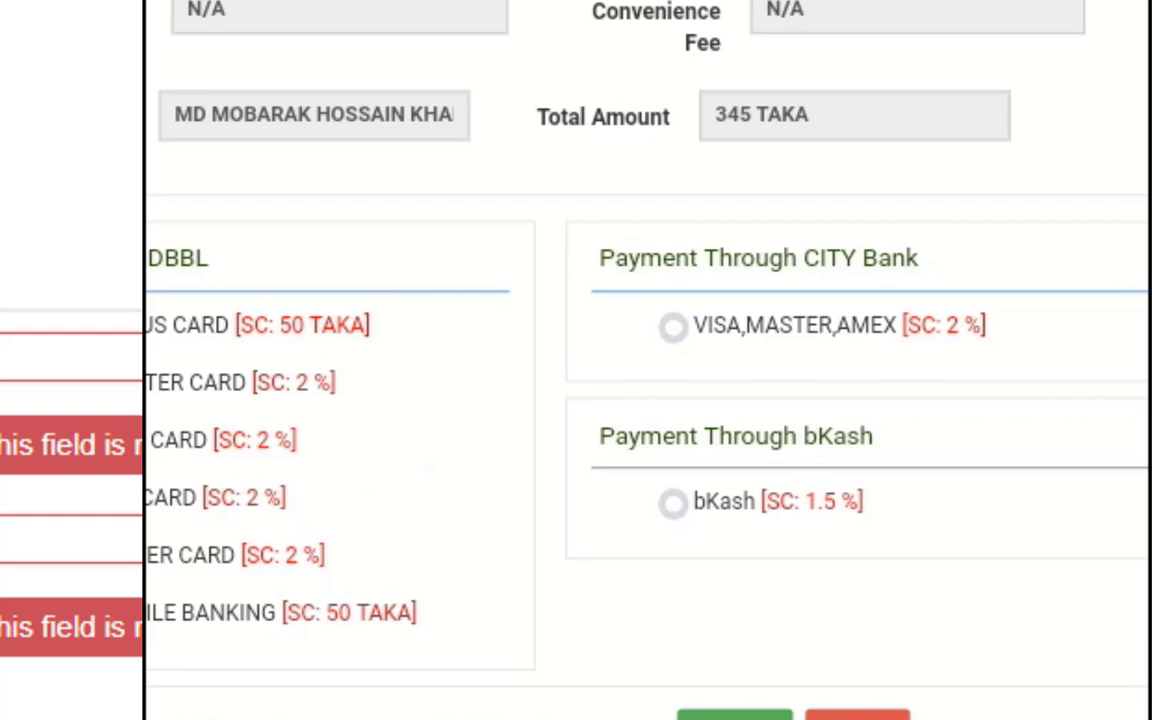
Step: Scroll the payment options sideways to reach DBBL NEXUS CARD
scroll(640, 400, left, 3)
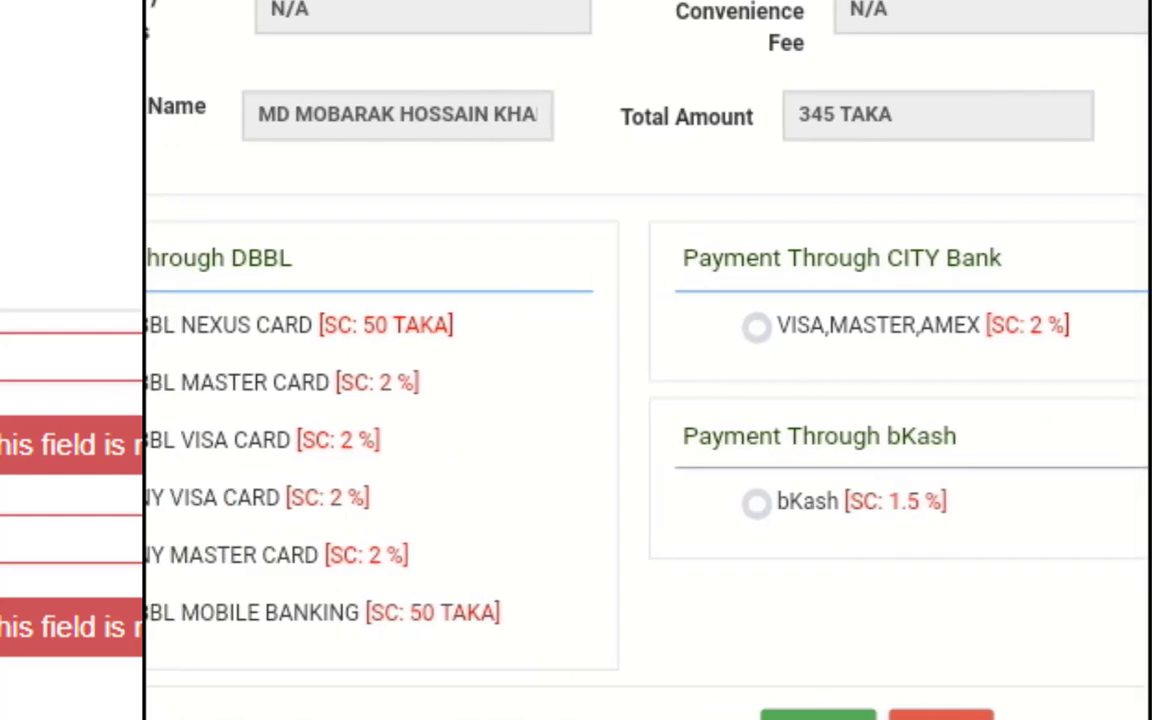
scroll(640, 400, left, 4)
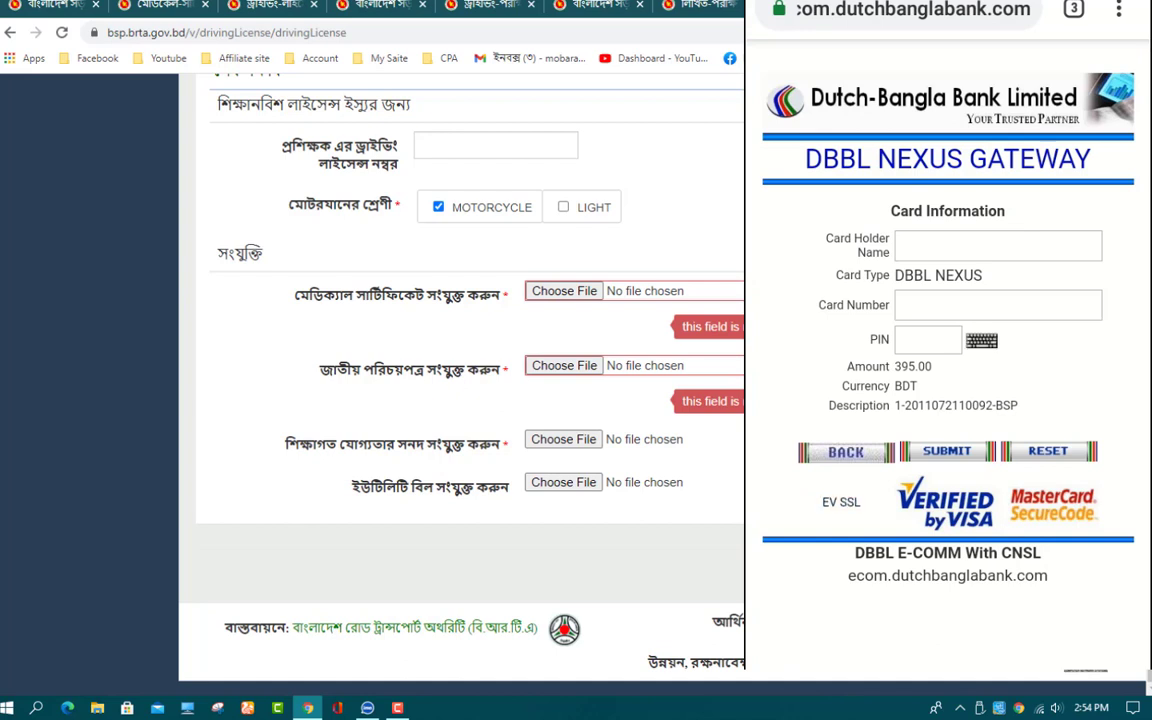
Step: Enter the card holder's full name in the DBBL Nexus form, moving to card number
click(998, 245)
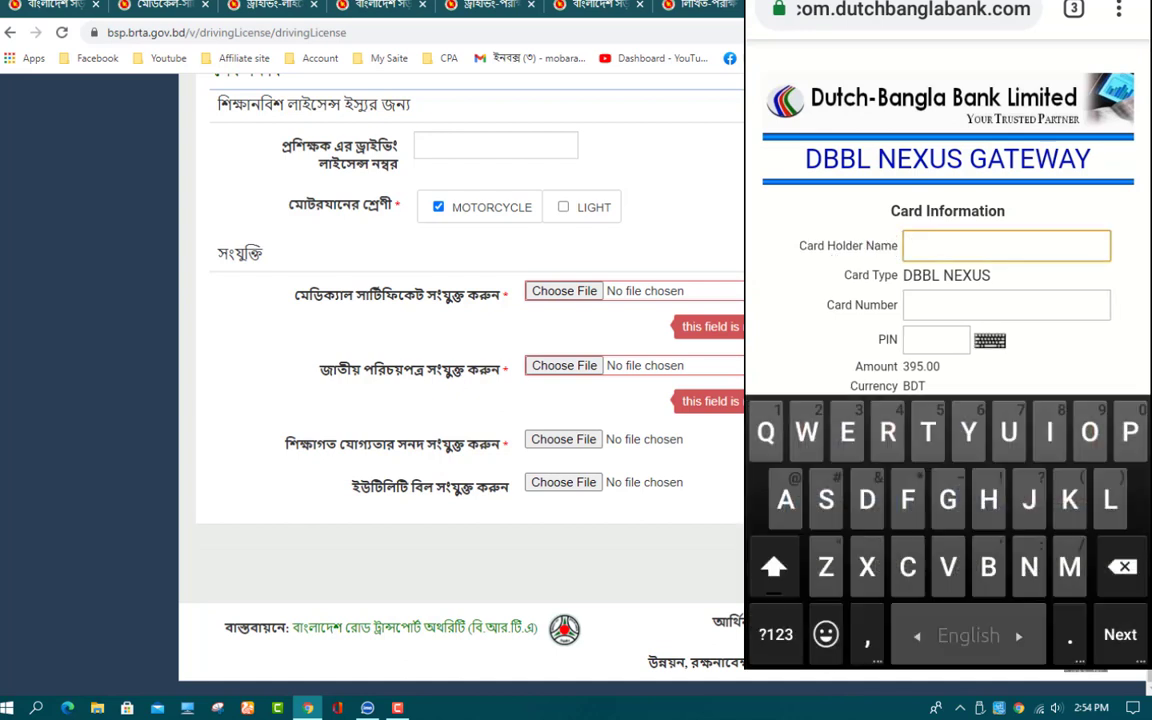
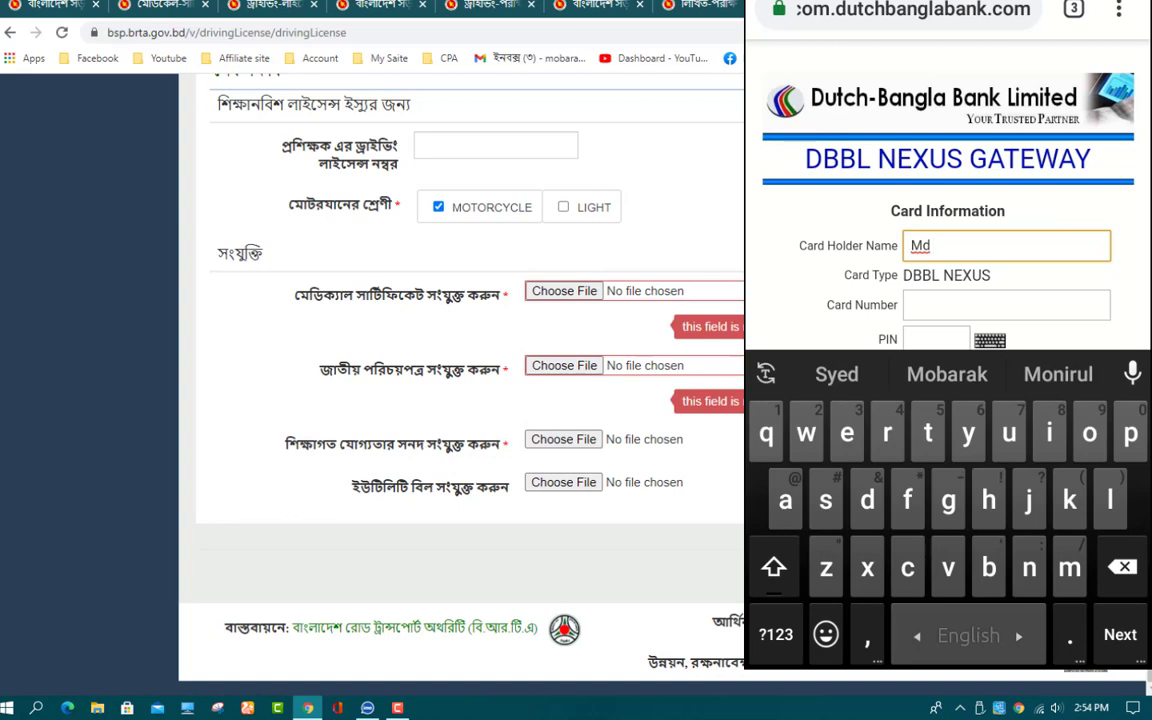
click(1006, 305)
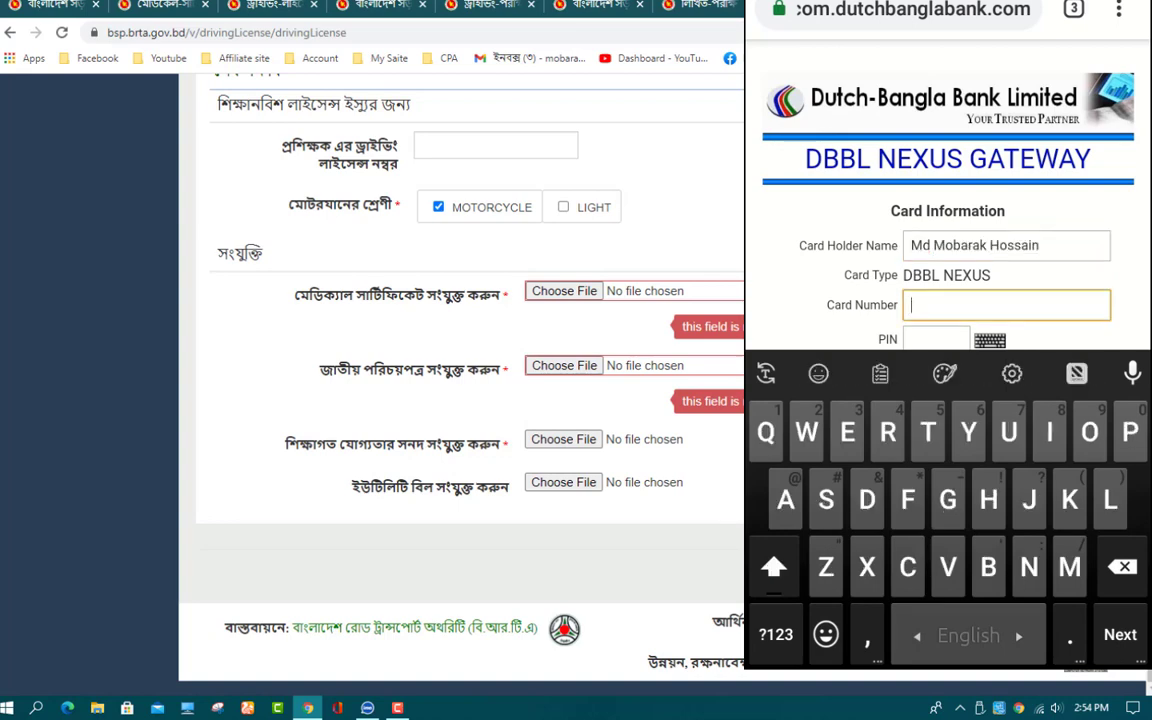
Step: Check the phone's notifications, then return to the card form
drag(948, 5, 948, 400)
drag(948, 300, 948, 550)
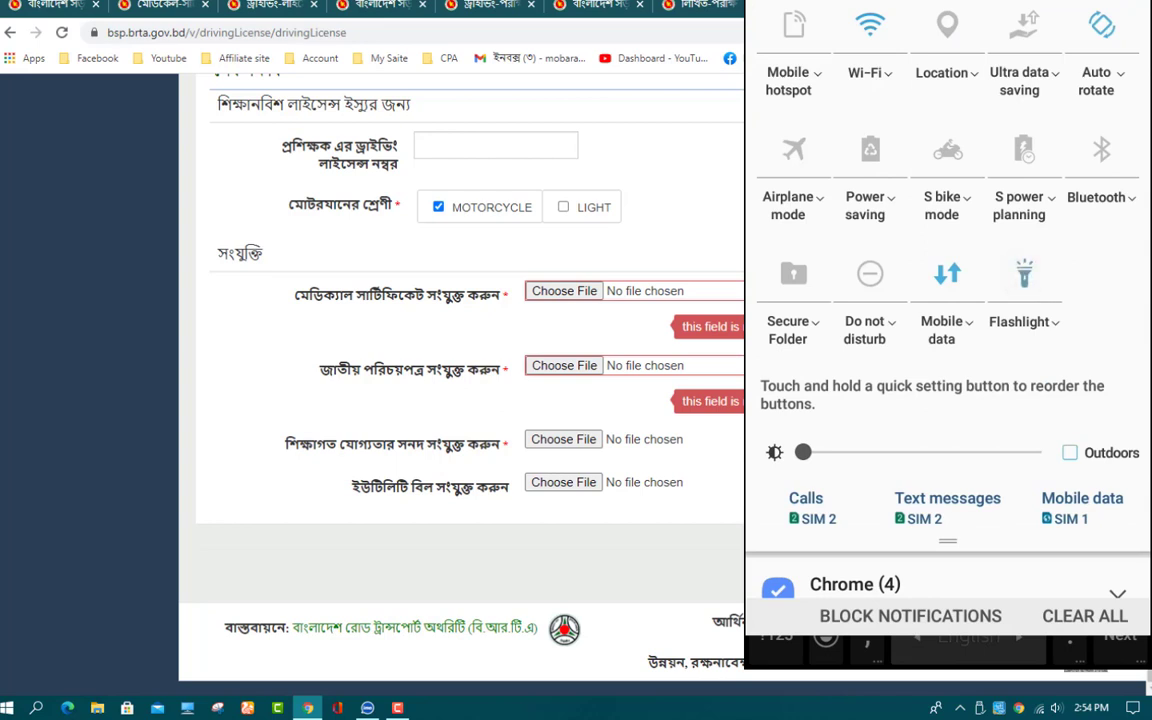
drag(948, 600, 948, 150)
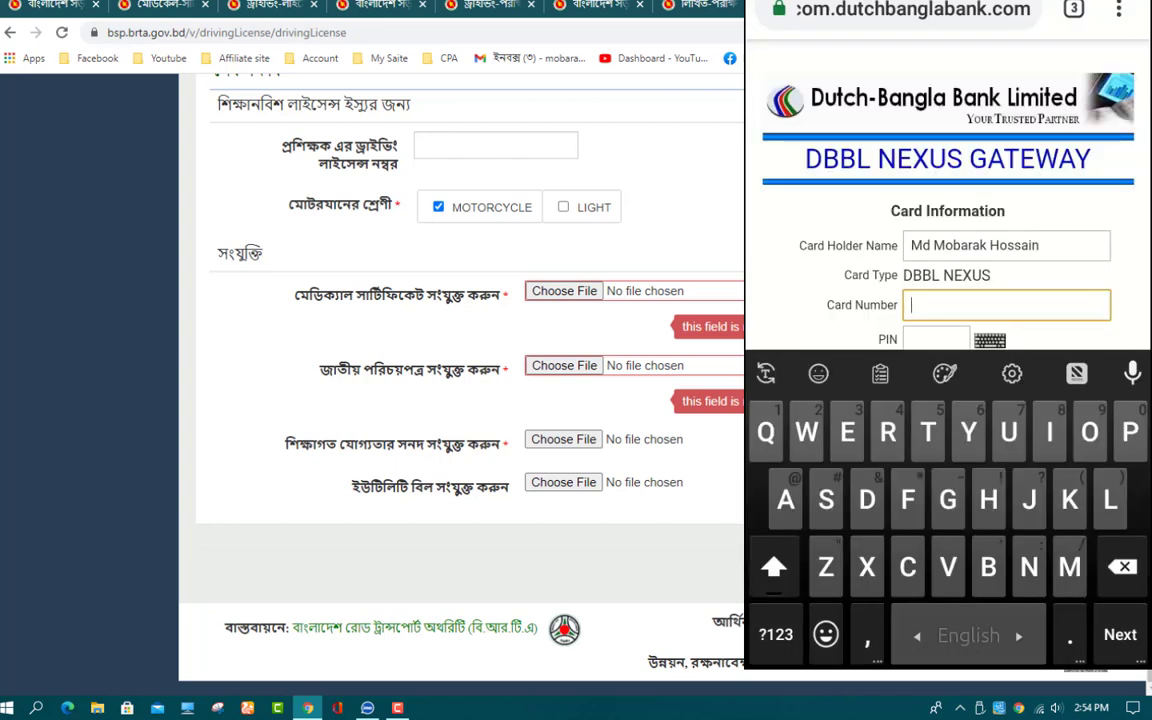
drag(948, 250, 948, 175)
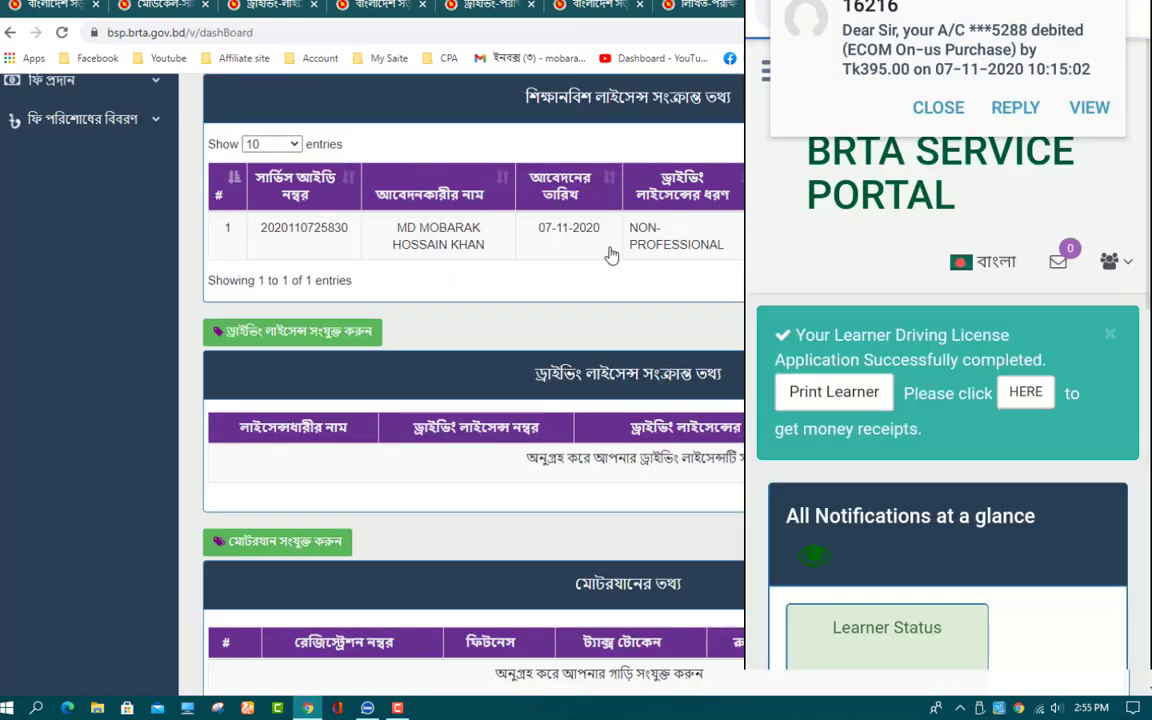
Step: Reload the dashboard to show the completed application with exam 18-JAN-21 at JHALAKATI BRTA
scroll(86, 133, up, 5)
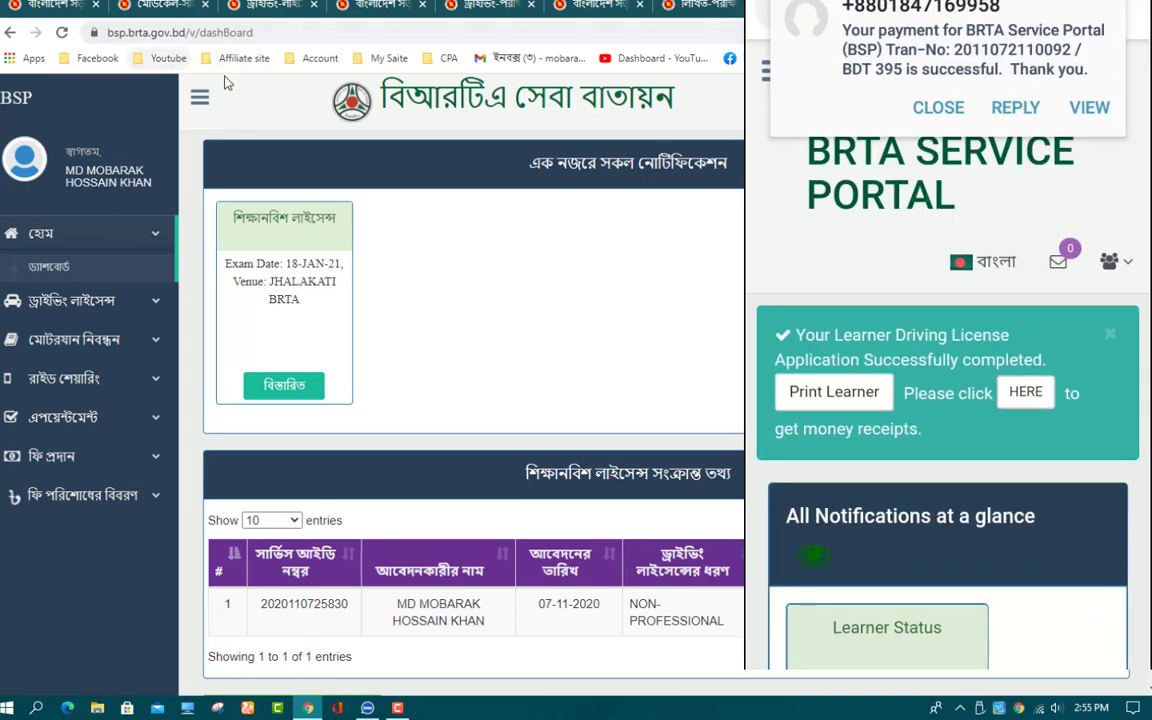
click(45, 265)
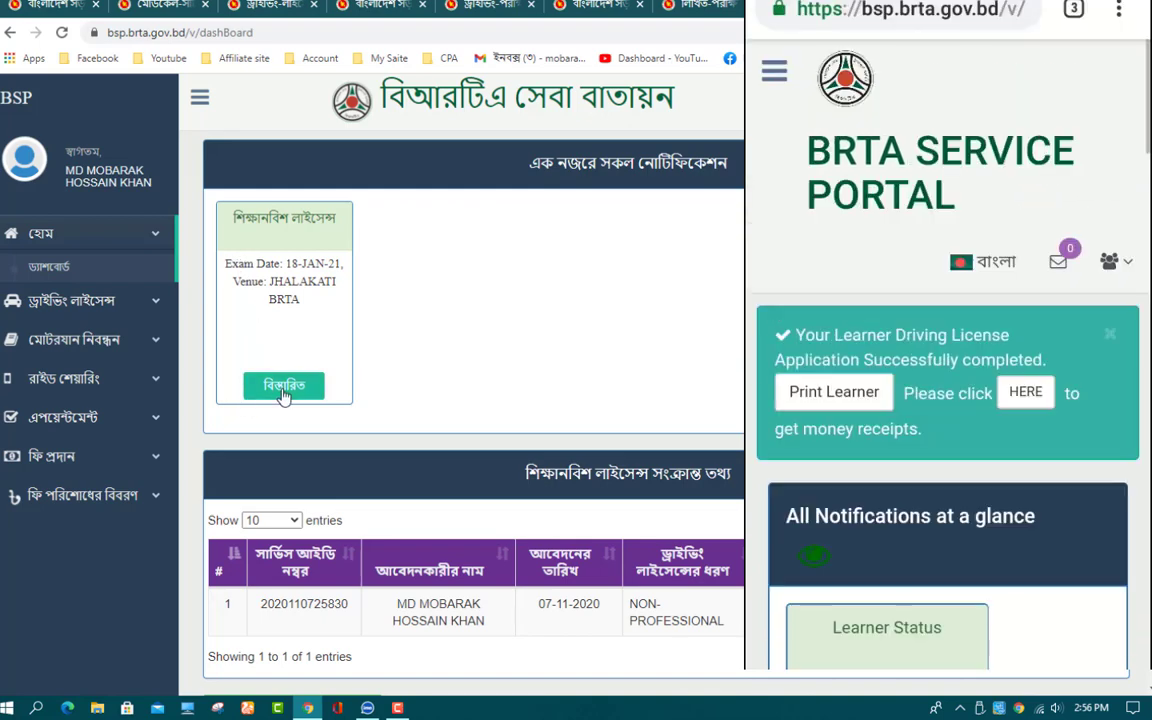
Step: Print the learner licence details, dismiss the printLearner.pdf prompt, and select the 09:00 AM exam time
scroll(575, 408, down, 3)
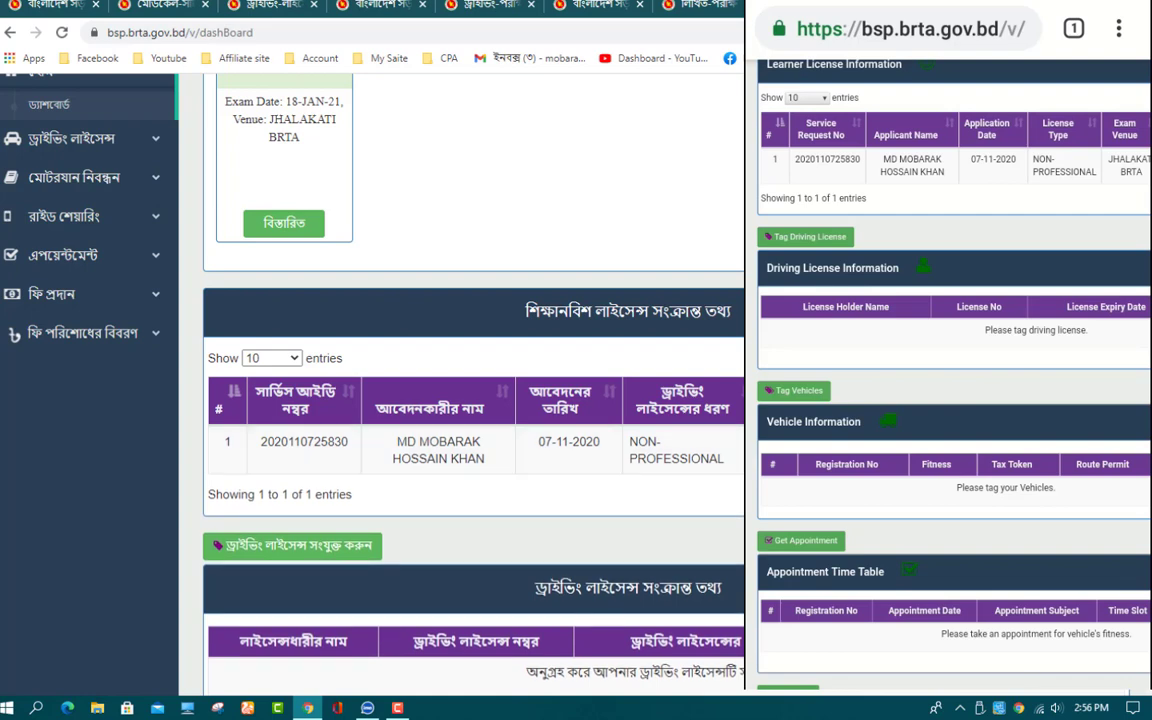
scroll(950, 370, right, 4)
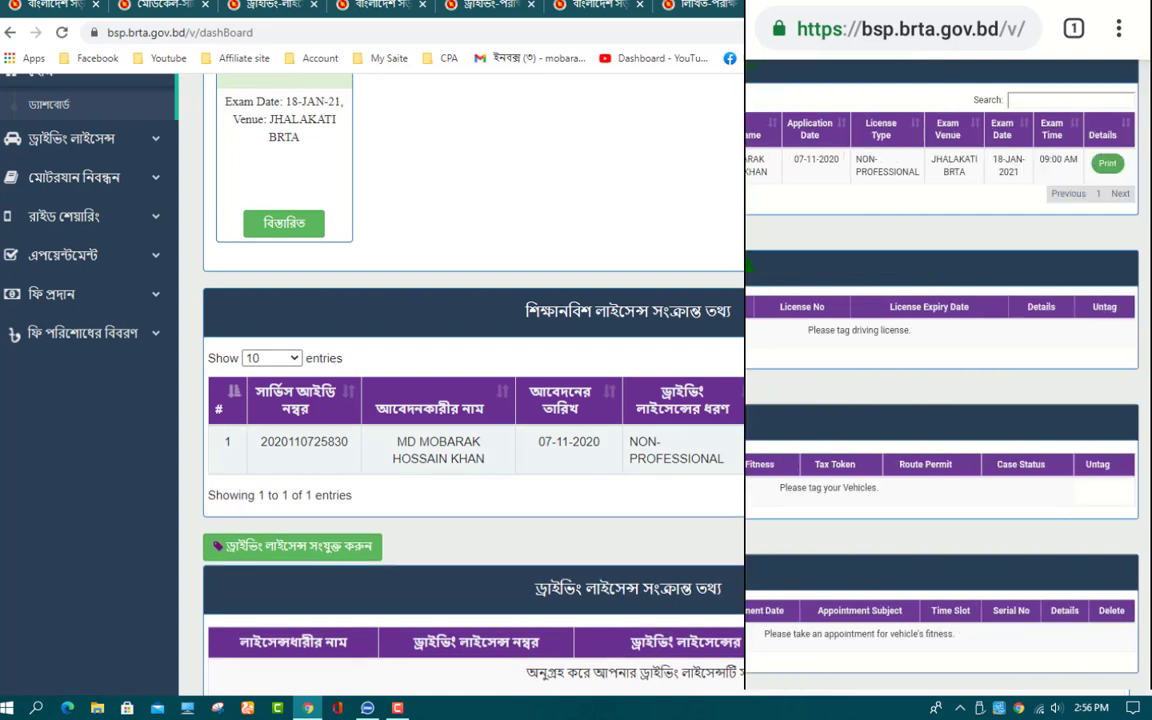
click(1107, 163)
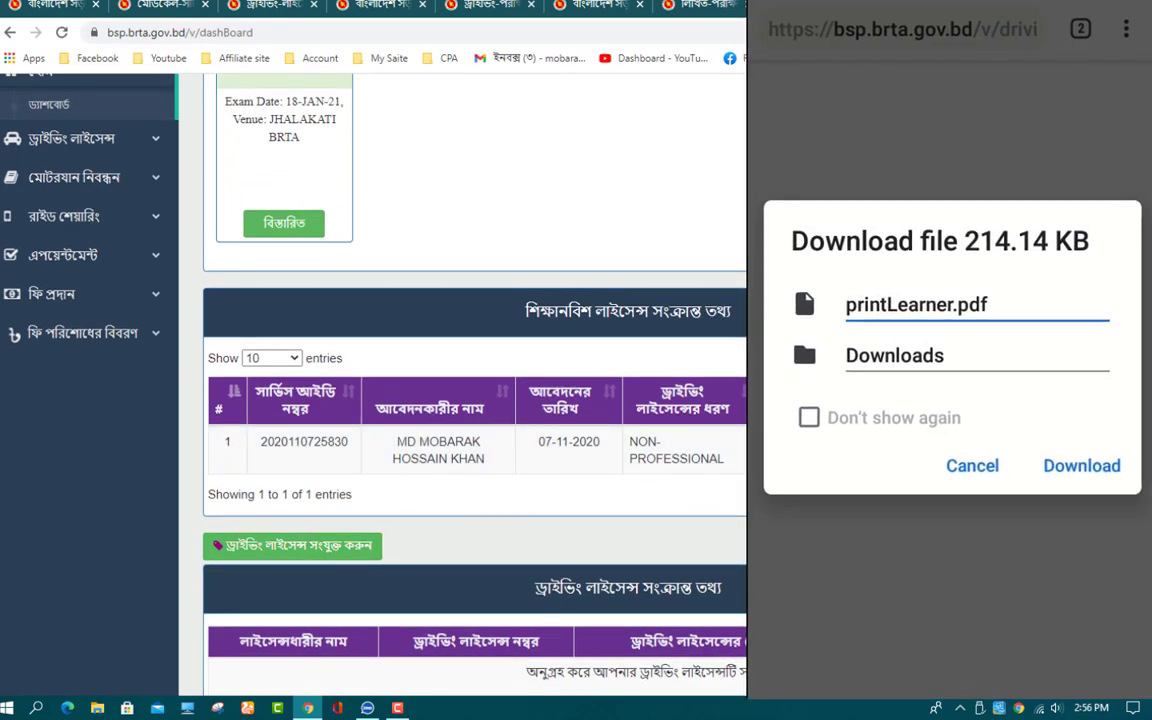
click(1082, 465)
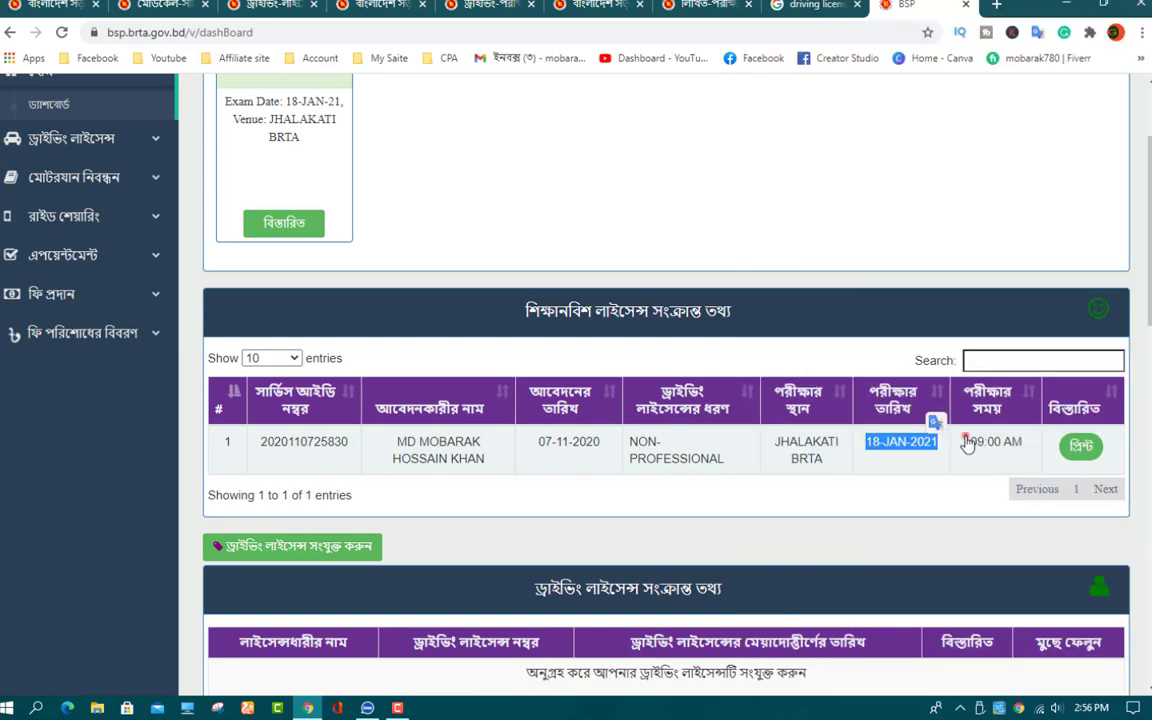
drag(966, 441, 1022, 443)
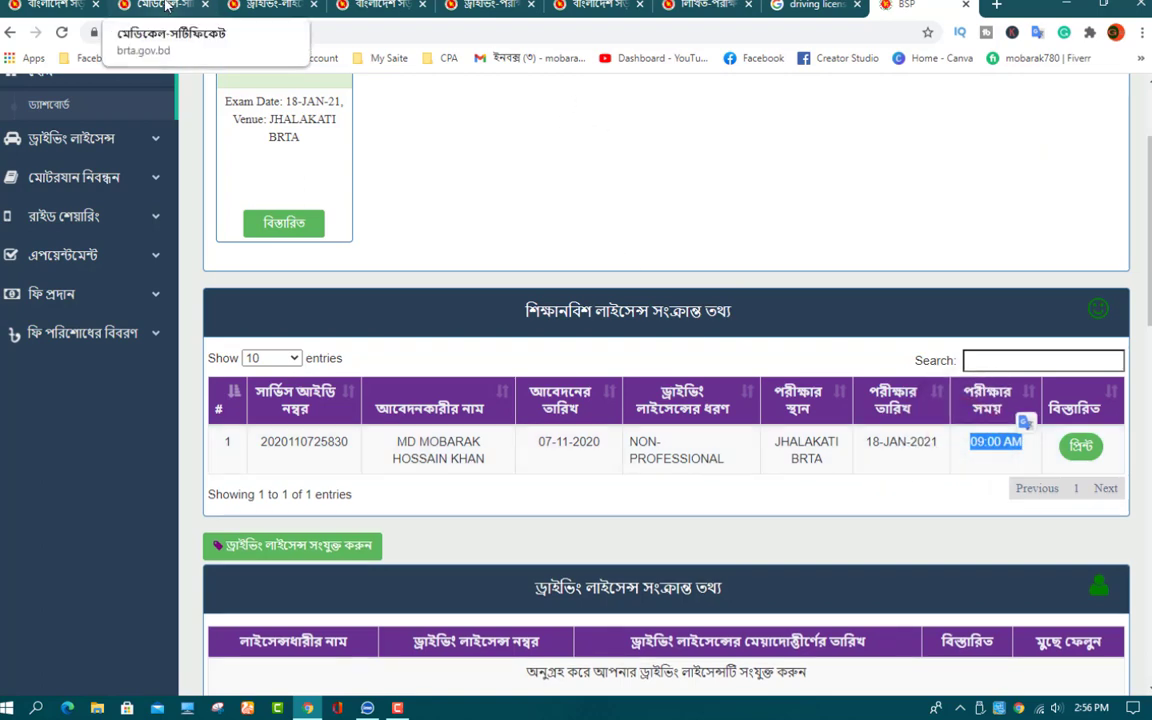
Step: Step through the medical certificate, driving licence, home and sample questions pages to the 11-page question bank PDF
click(166, 7)
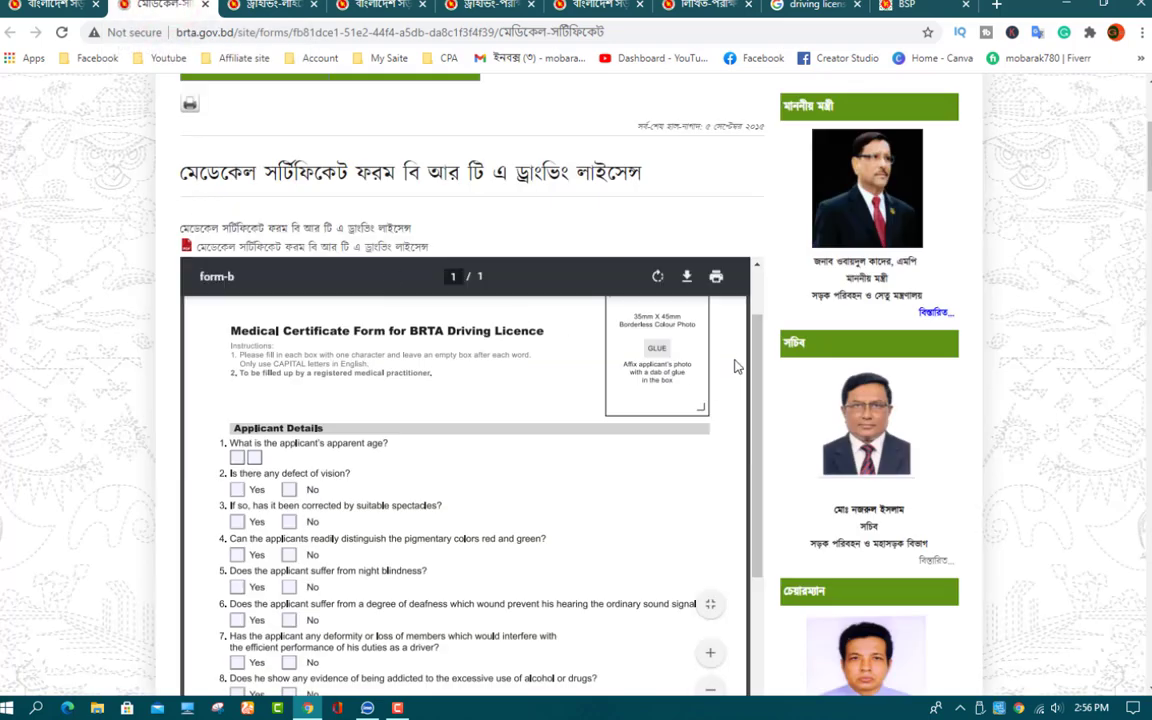
click(265, 8)
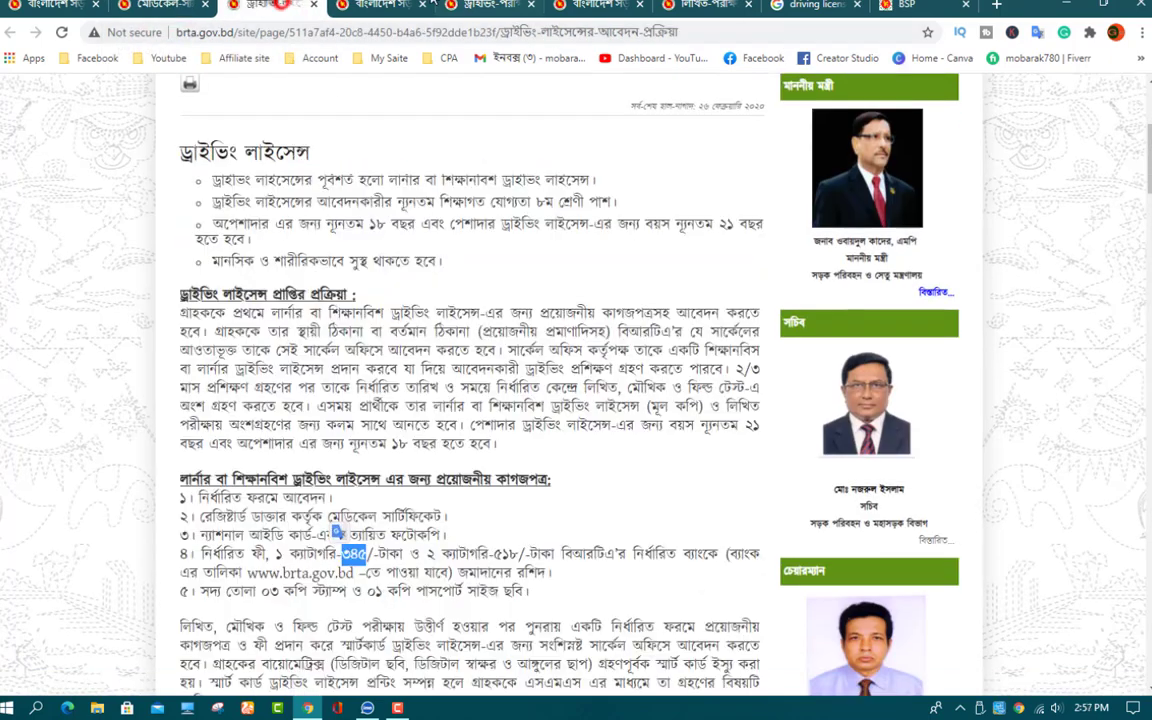
click(380, 6)
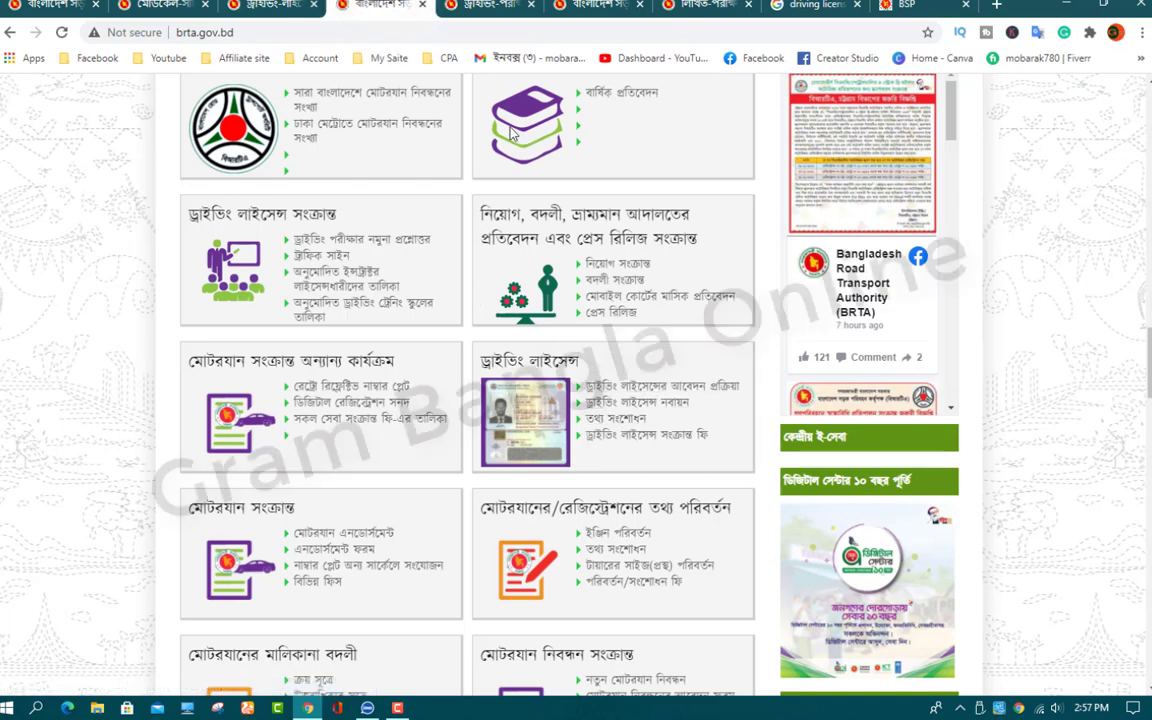
click(491, 5)
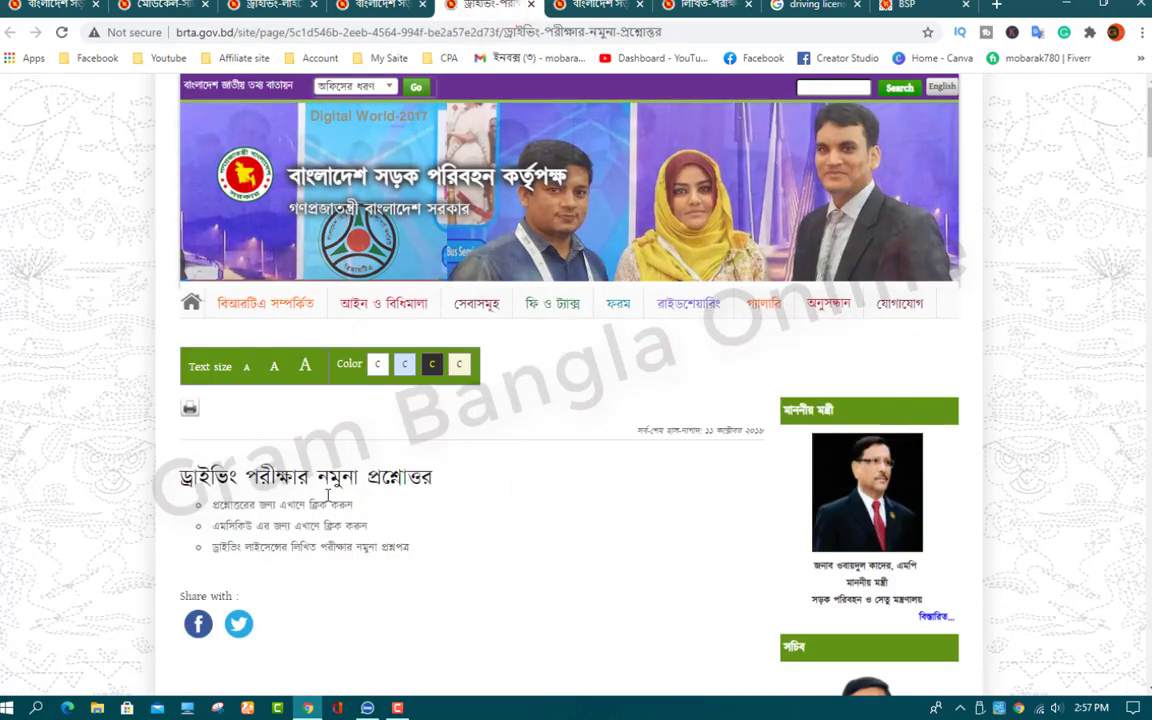
scroll(609, 484, down, 4)
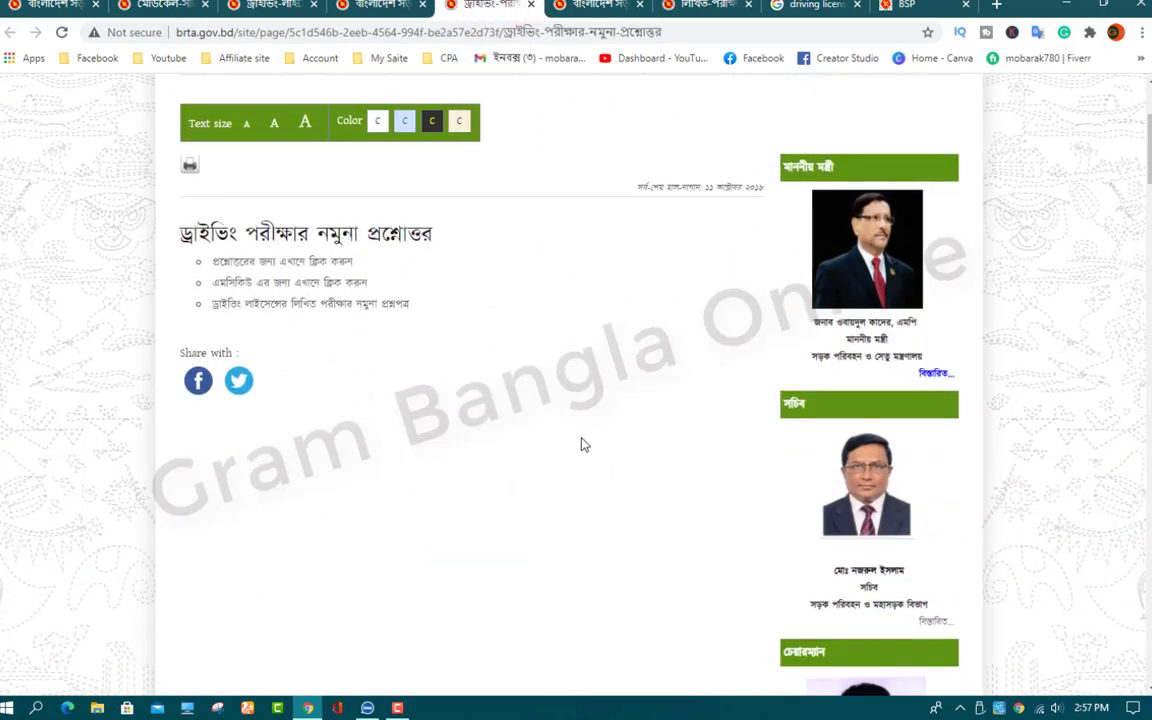
scroll(585, 444, up, 1)
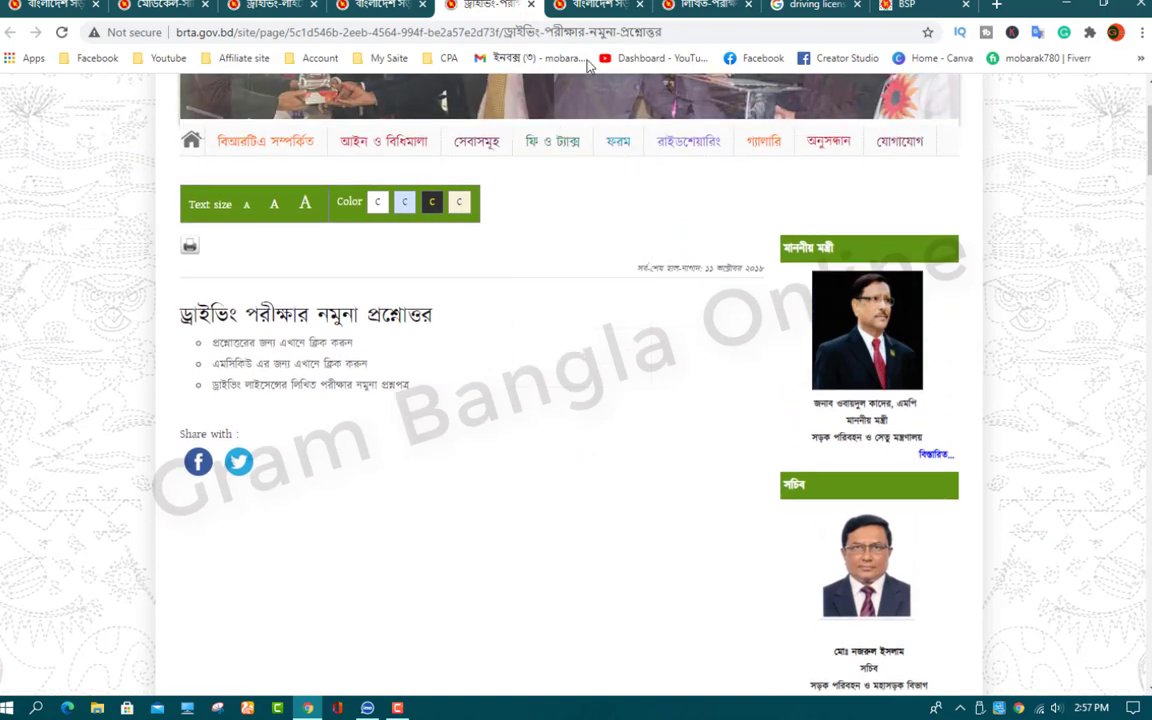
click(590, 8)
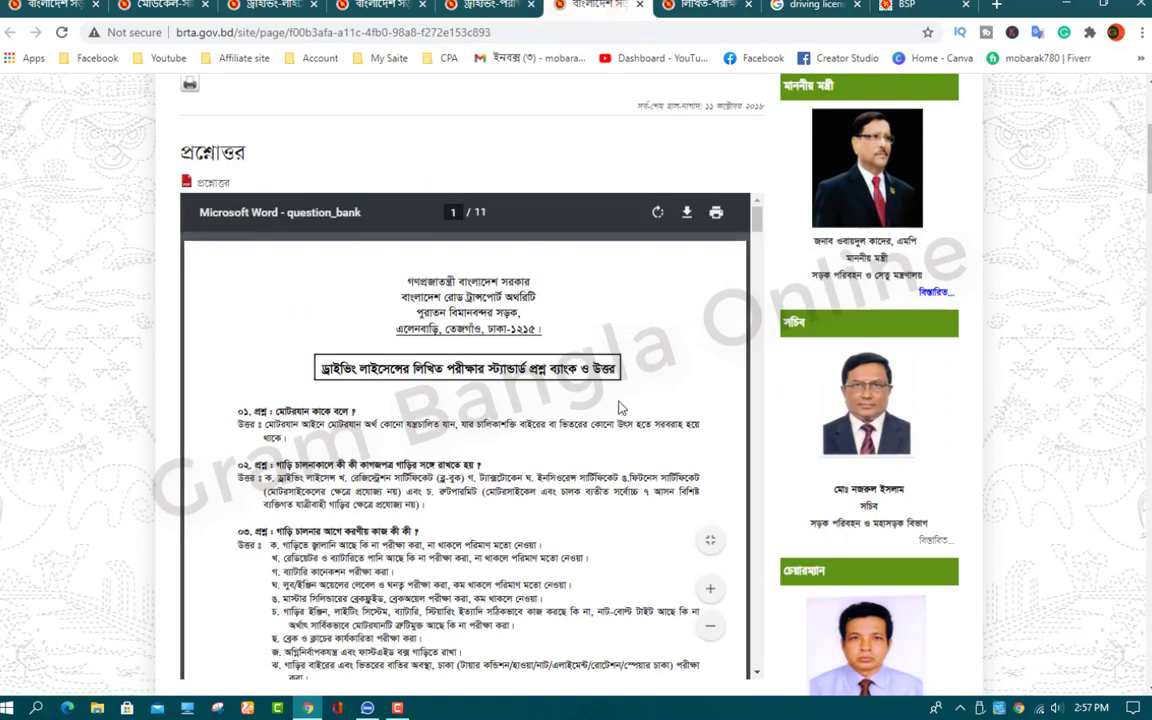
Step: Read through the question bank PDF, briefly highlighting the first question and its answer
scroll(610, 400, down, 2)
scroll(608, 396, up, 1)
scroll(545, 356, down, 1)
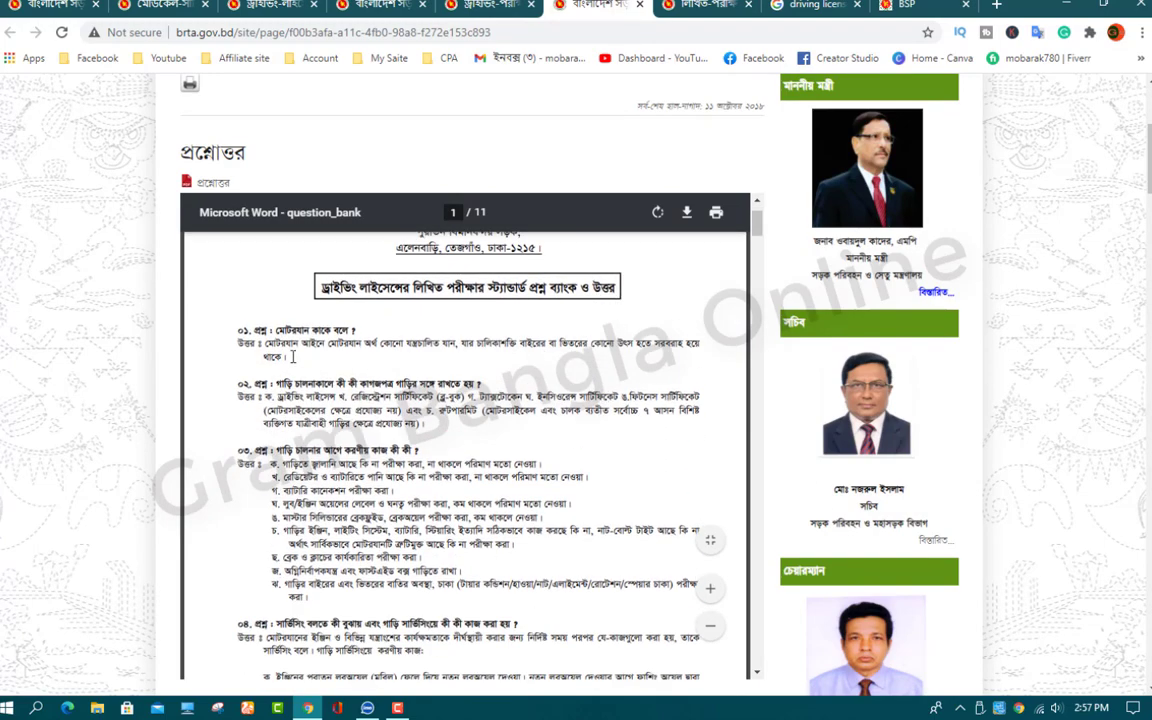
scroll(420, 372, up, 1)
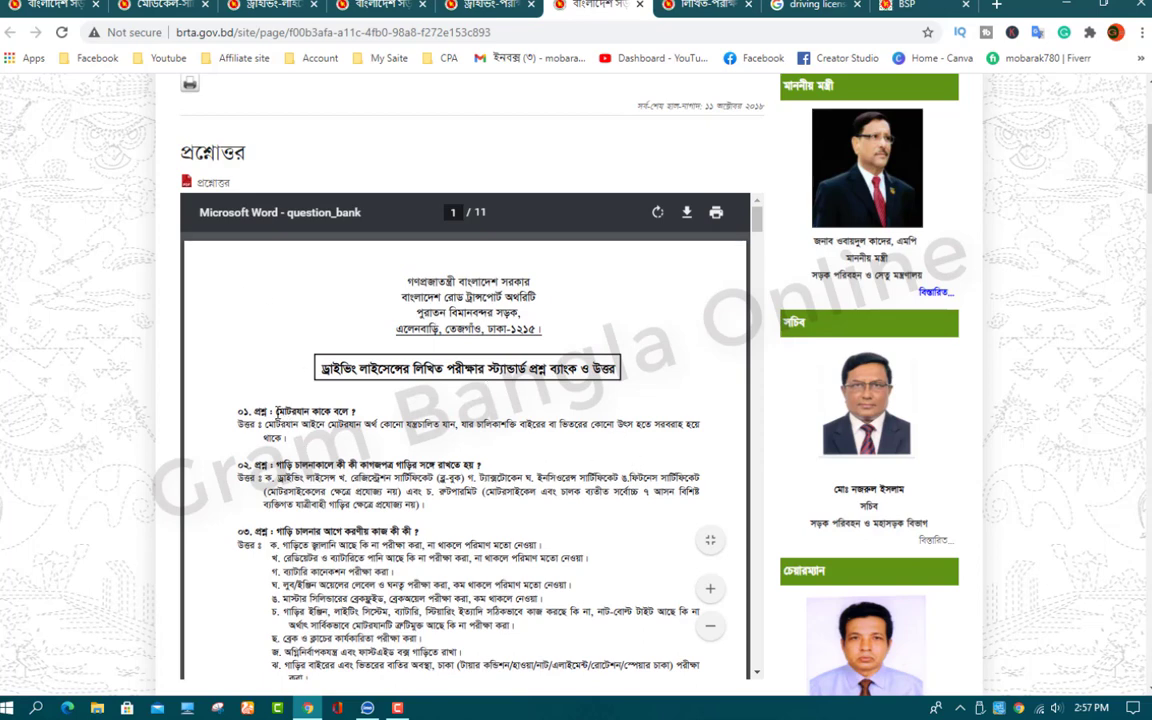
drag(278, 411, 333, 446)
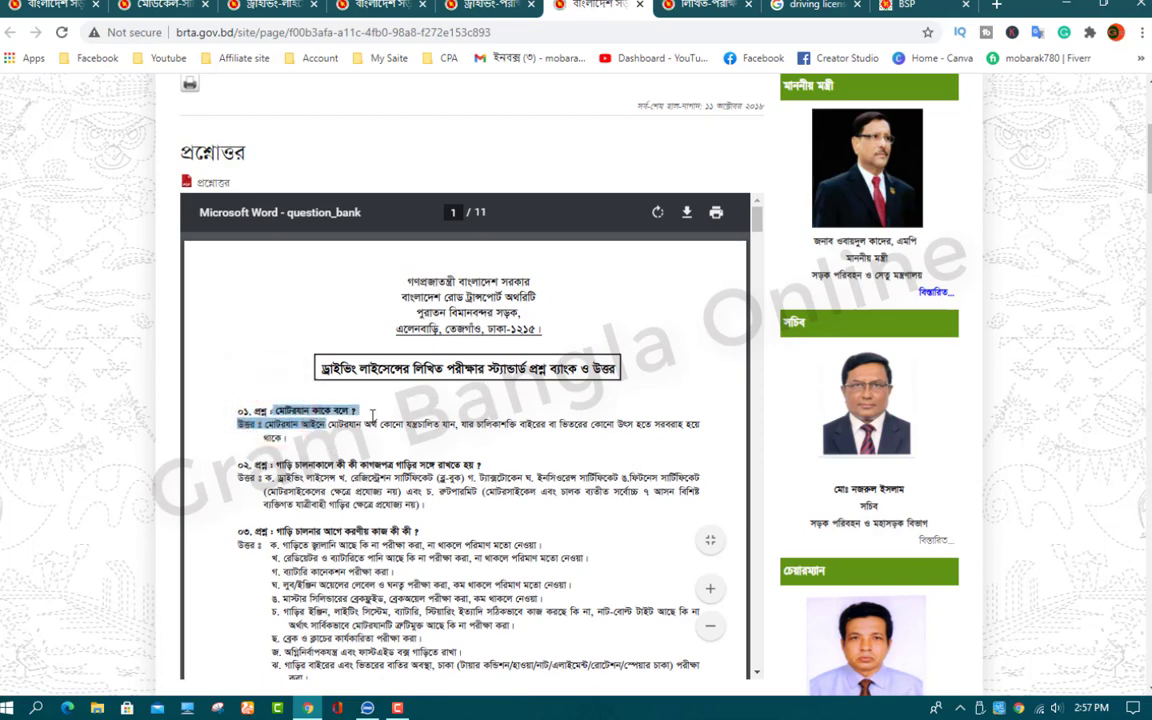
click(298, 402)
scroll(388, 422, down, 2)
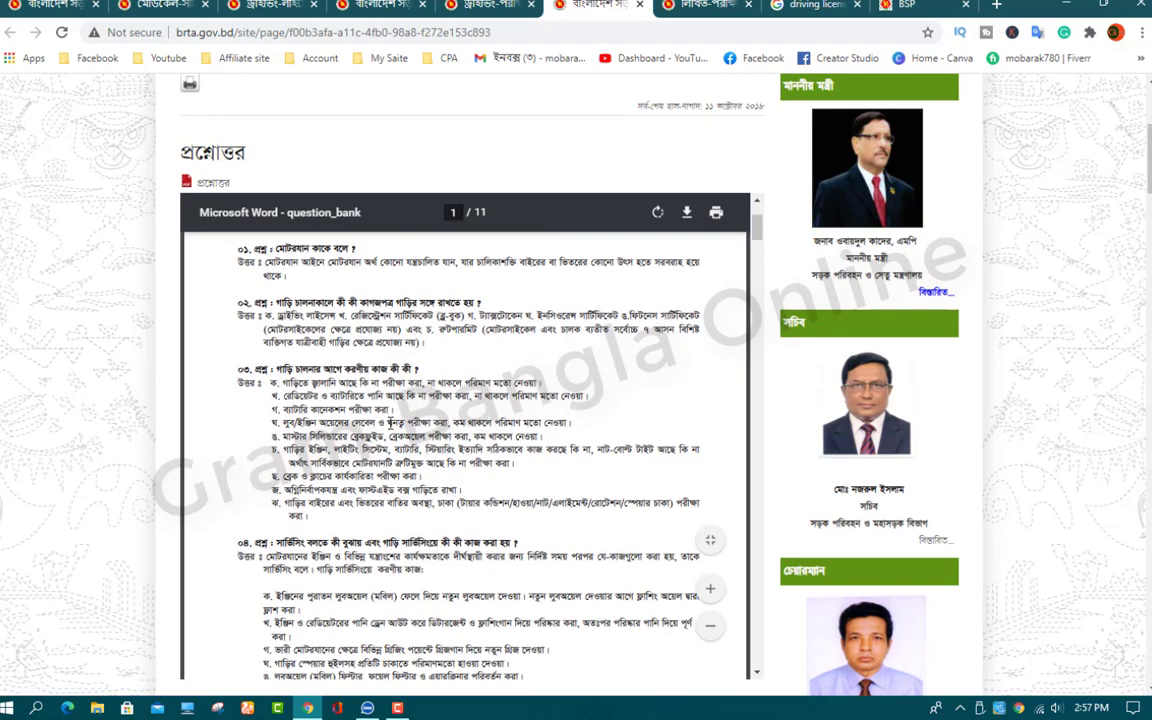
scroll(400, 531, down, 3)
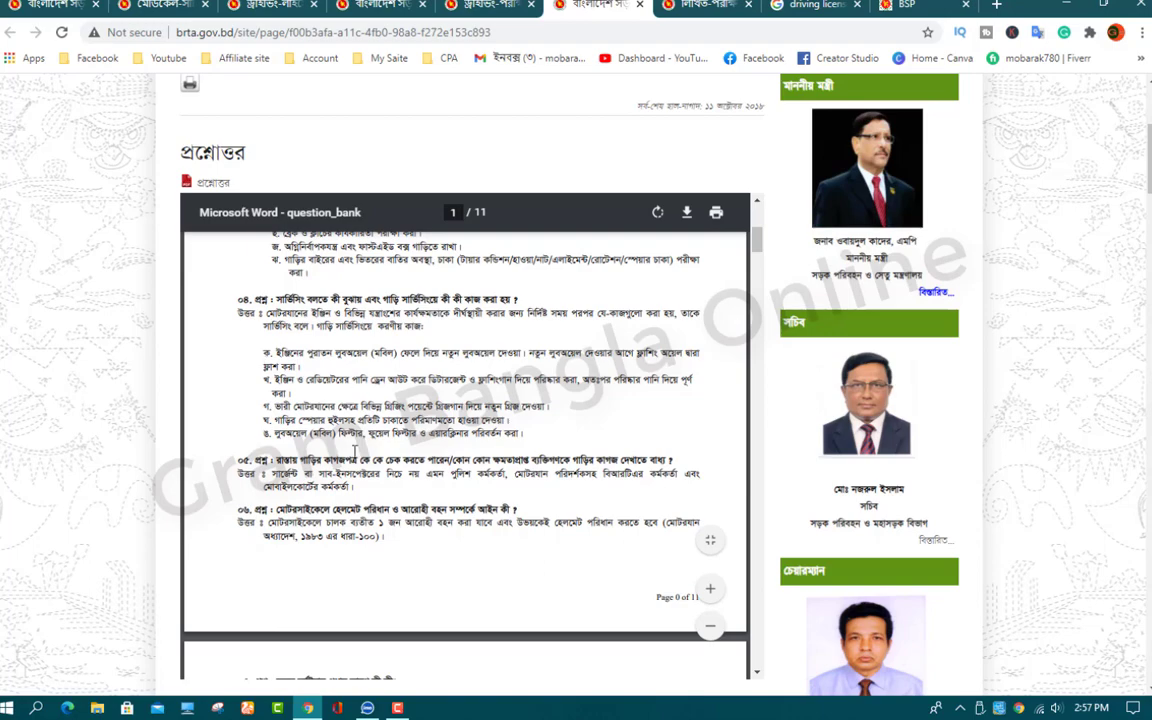
scroll(354, 452, down, 5)
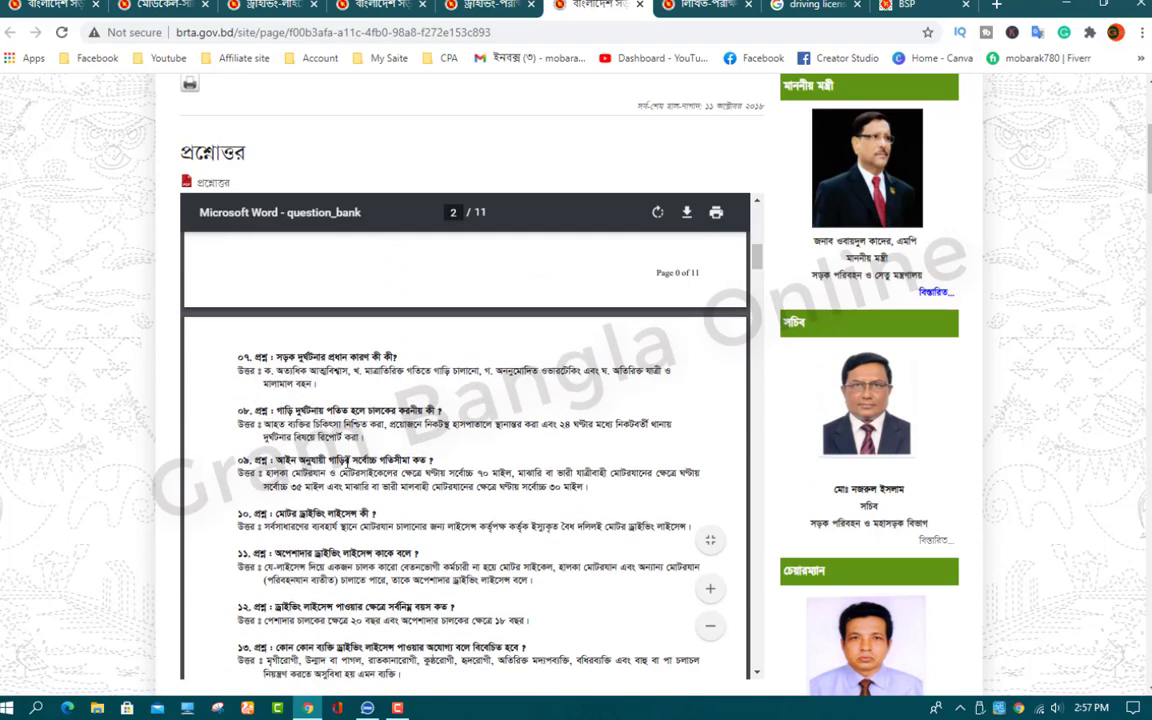
scroll(310, 420, down, 10)
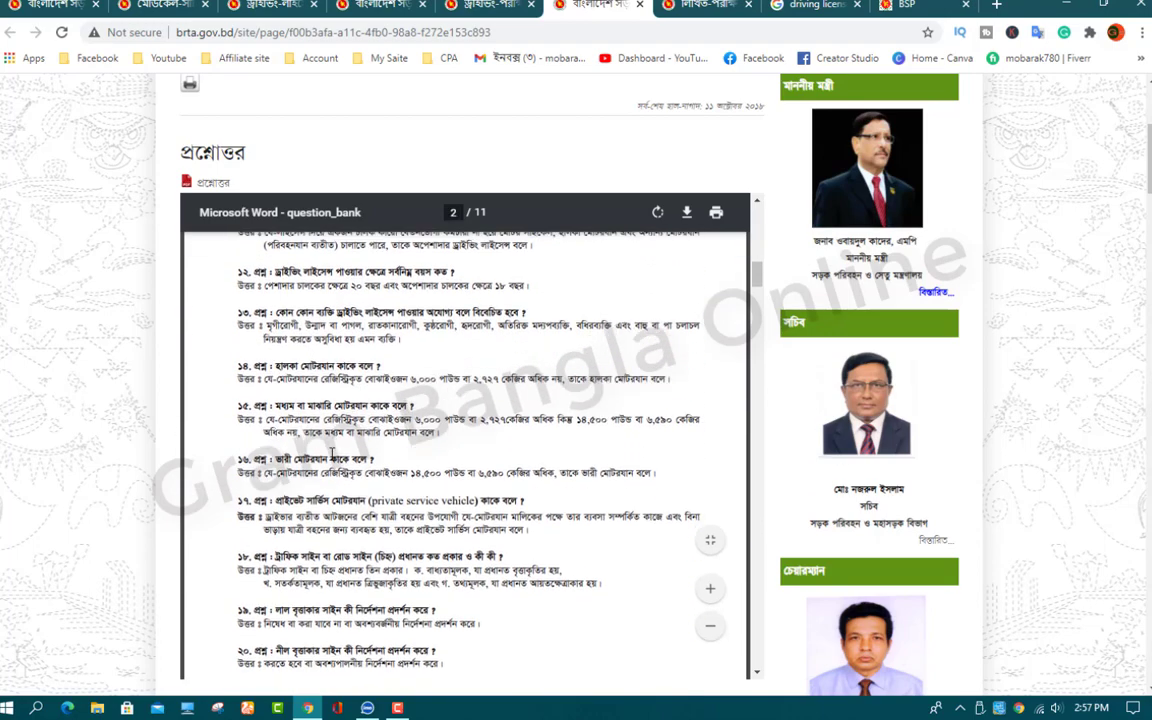
scroll(332, 452, down, 5)
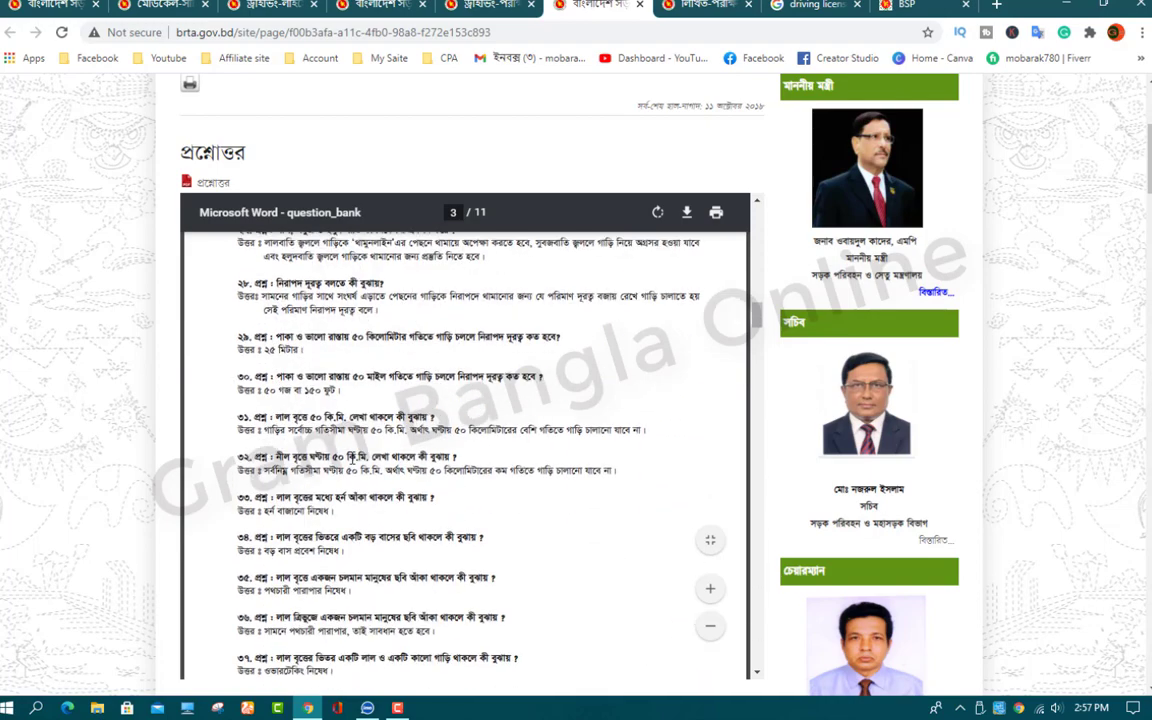
scroll(353, 456, down, 10)
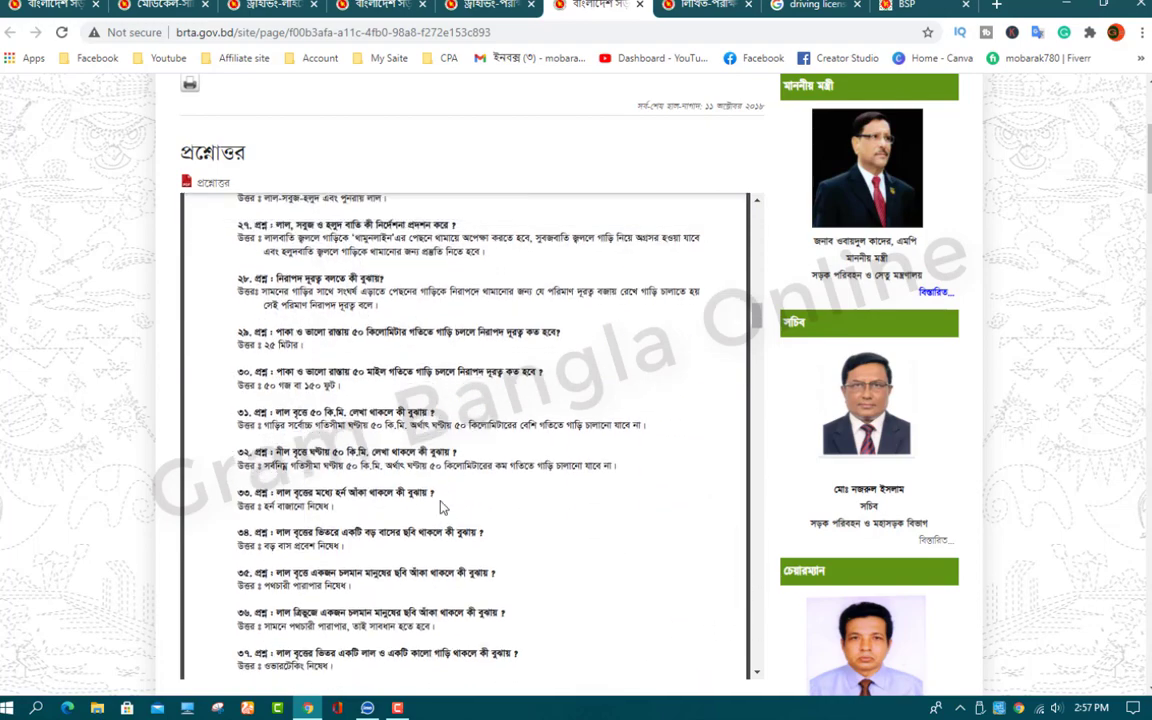
scroll(459, 493, up, 10)
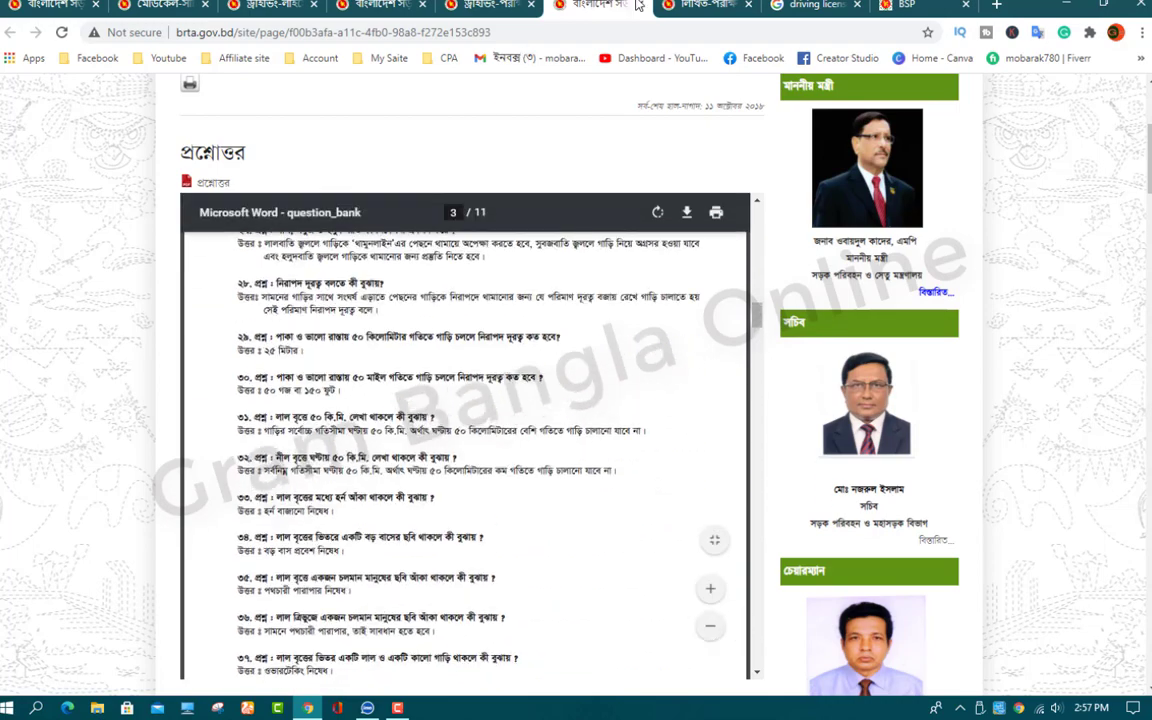
Step: Visit the written exam question paper and sample questions pages, then return to the BRTA home page
click(705, 6)
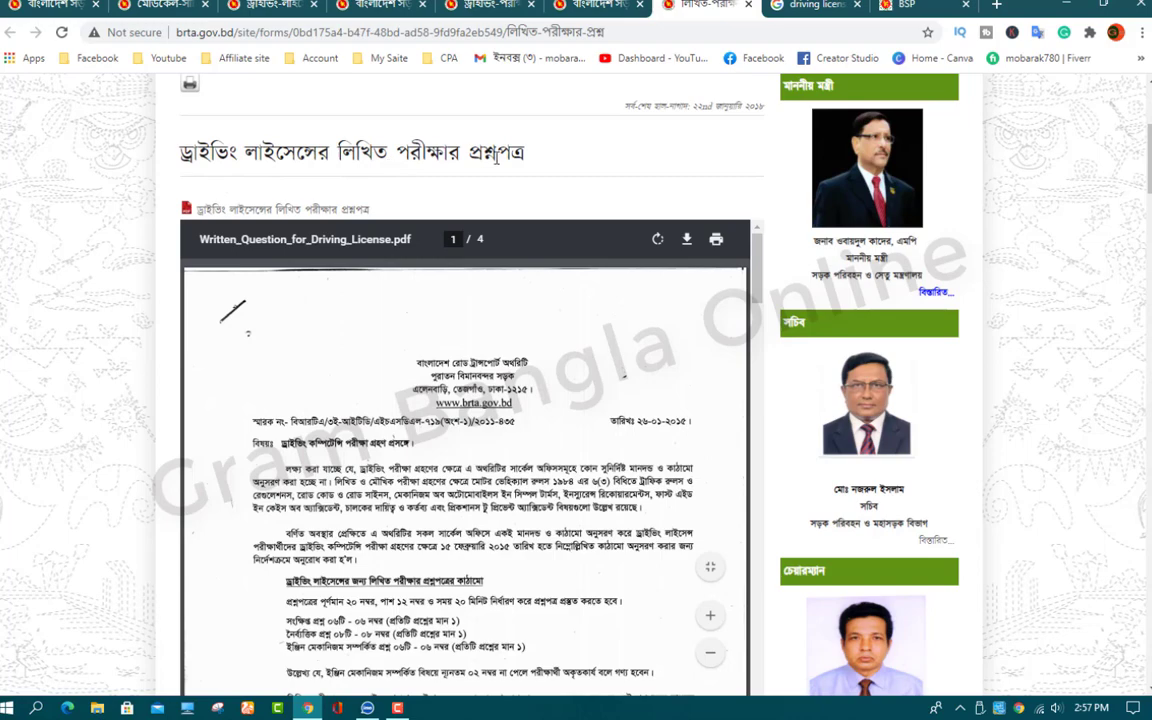
click(487, 6)
click(405, 6)
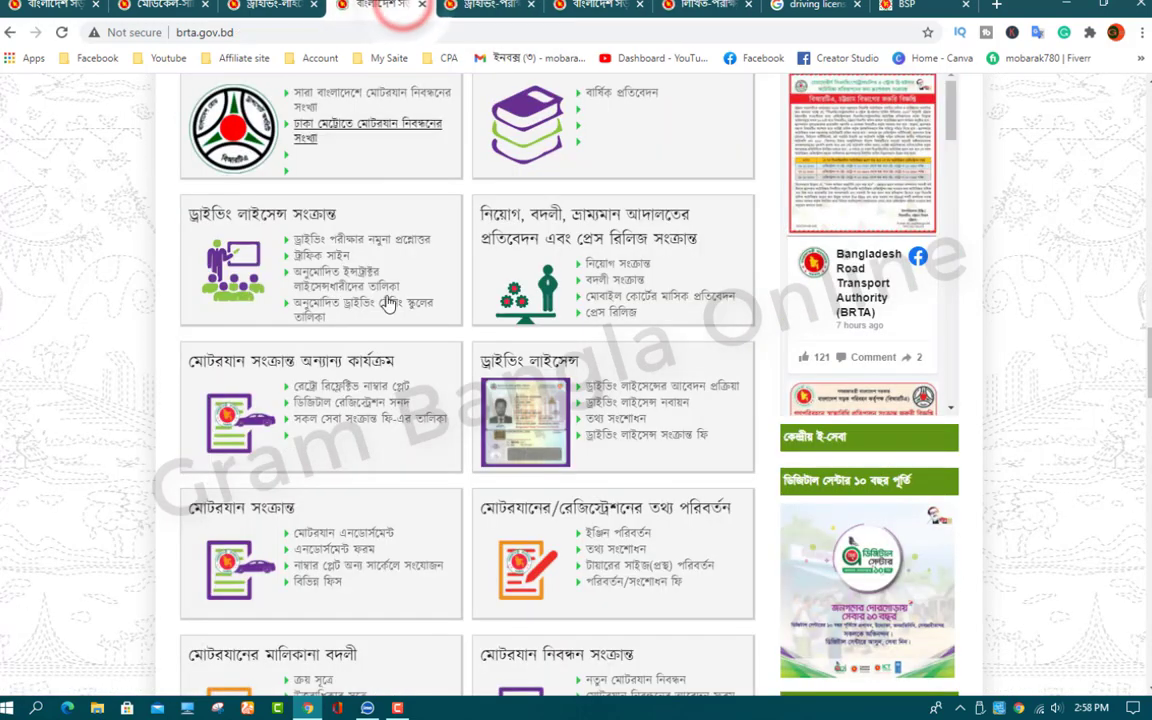
scroll(195, 300, up, 1)
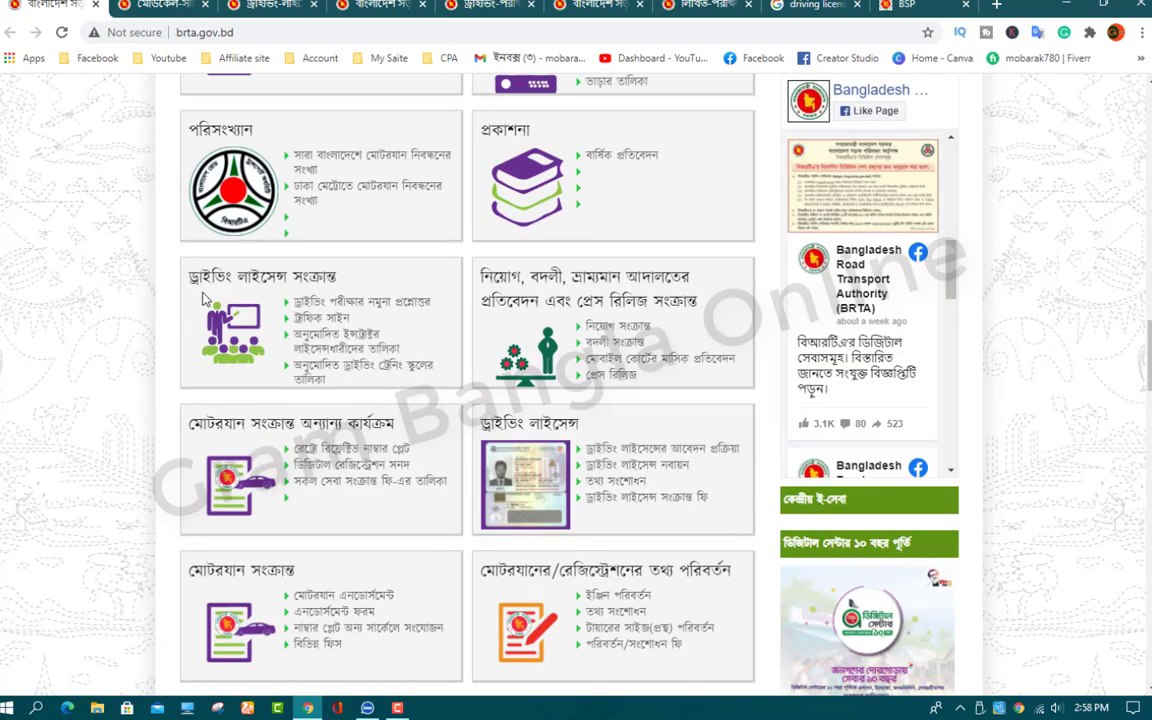